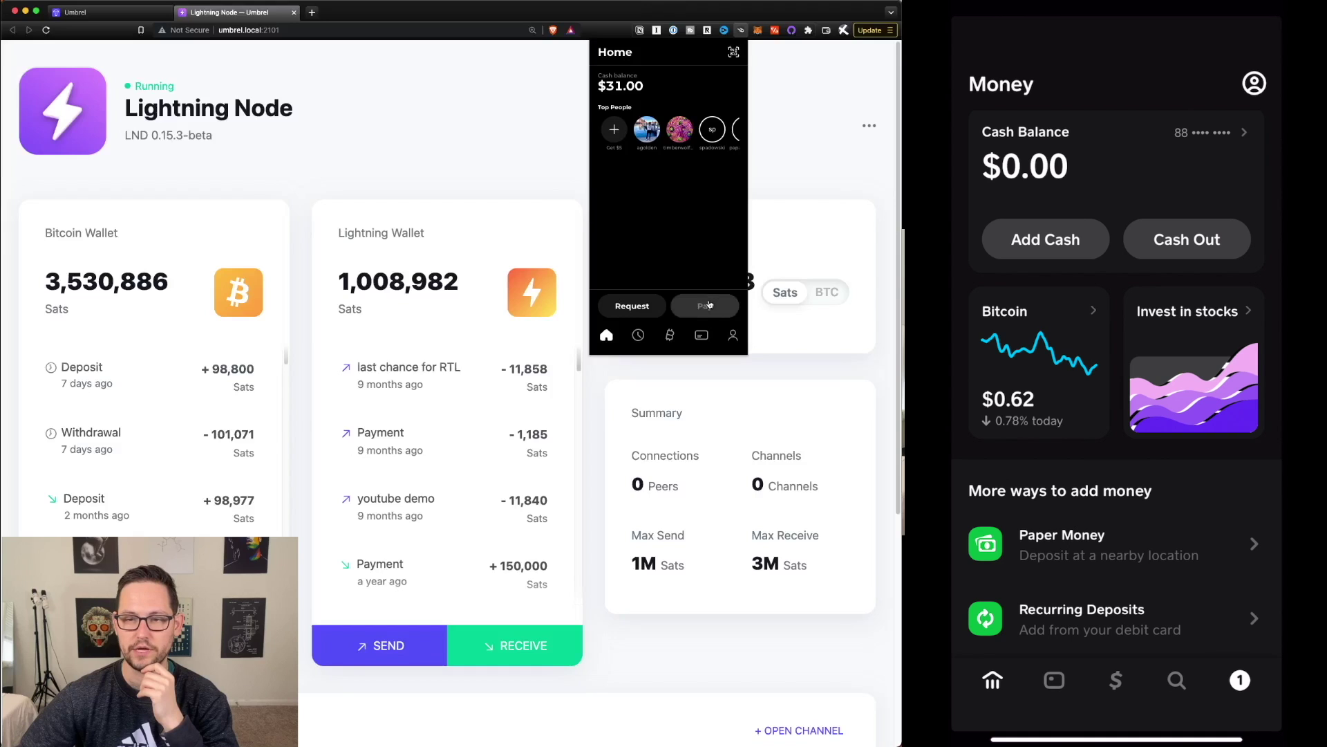
Step: Open the Pay screen in the Lightning wallet extension
left_click(706, 306)
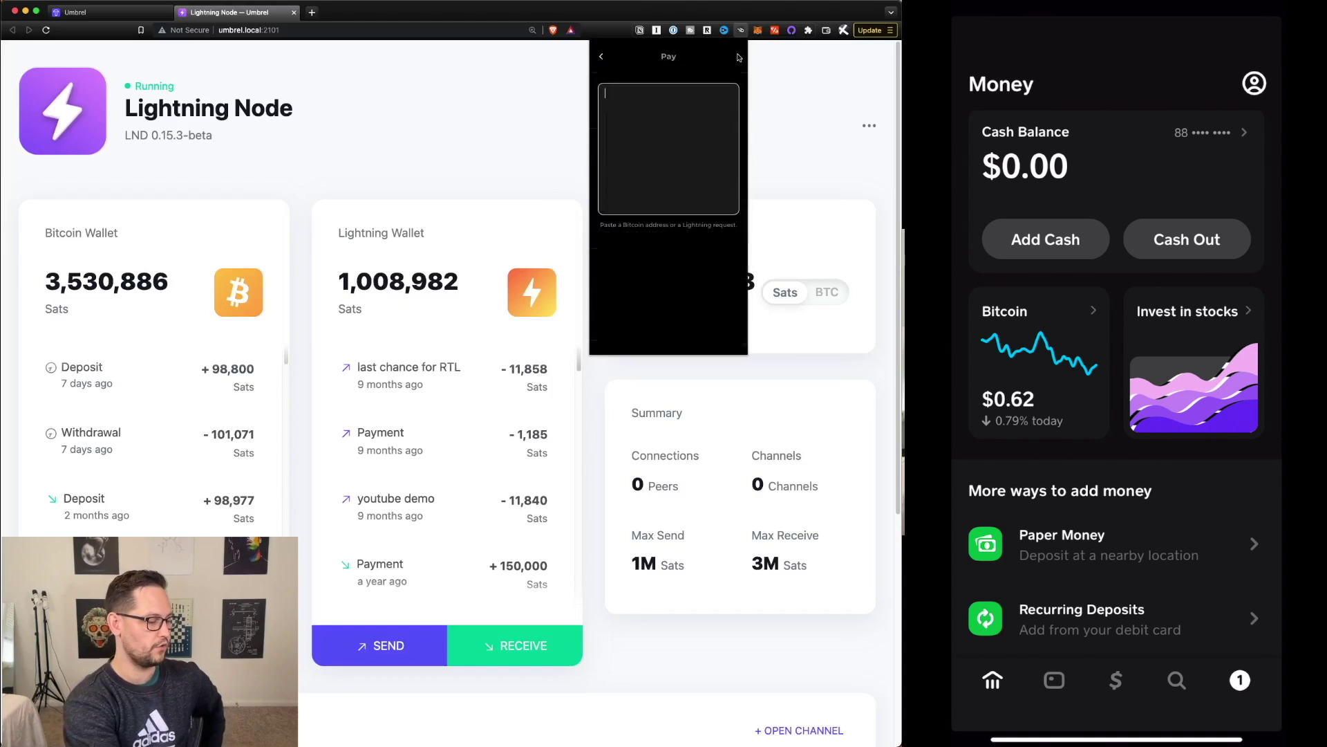
scroll(1157, 584, "down", 3)
scroll(1171, 588, "up", 3)
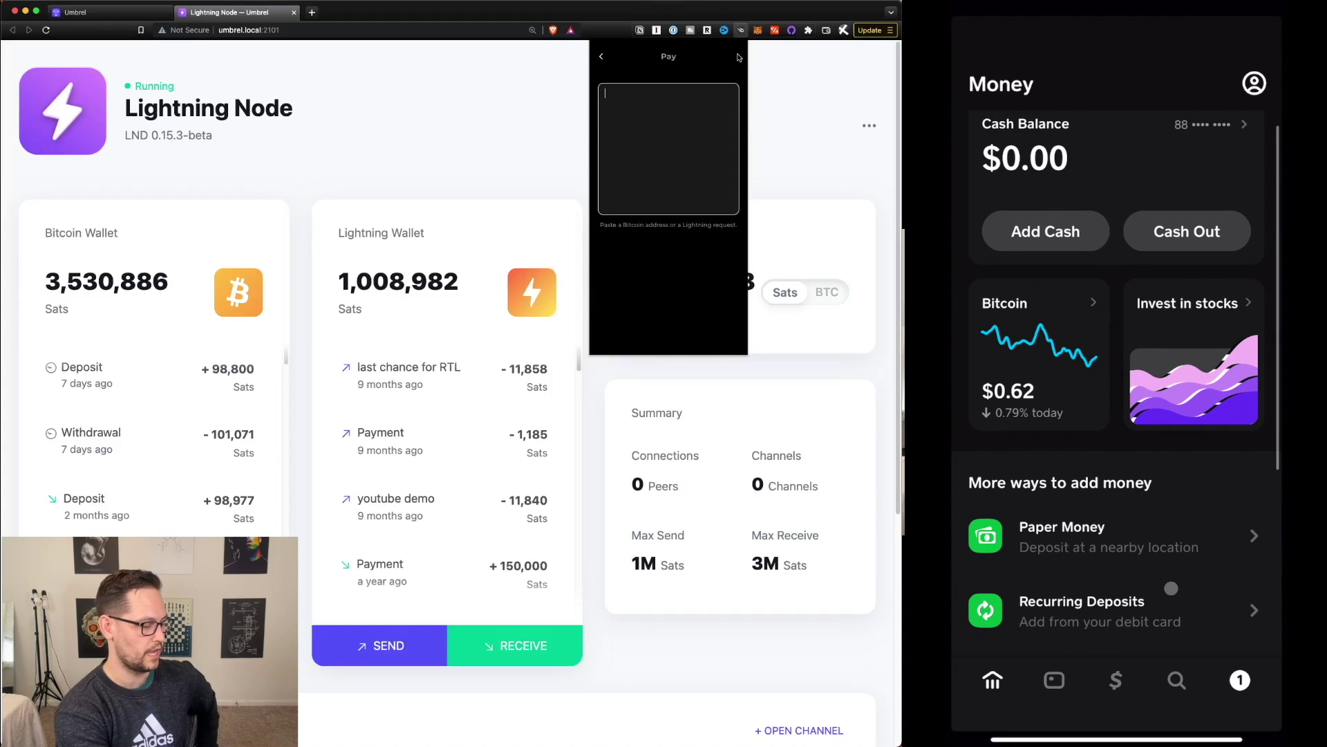
Step: In Cash App, show the bitcoin receive QR code and its copyable Lightning address
left_click(1040, 305)
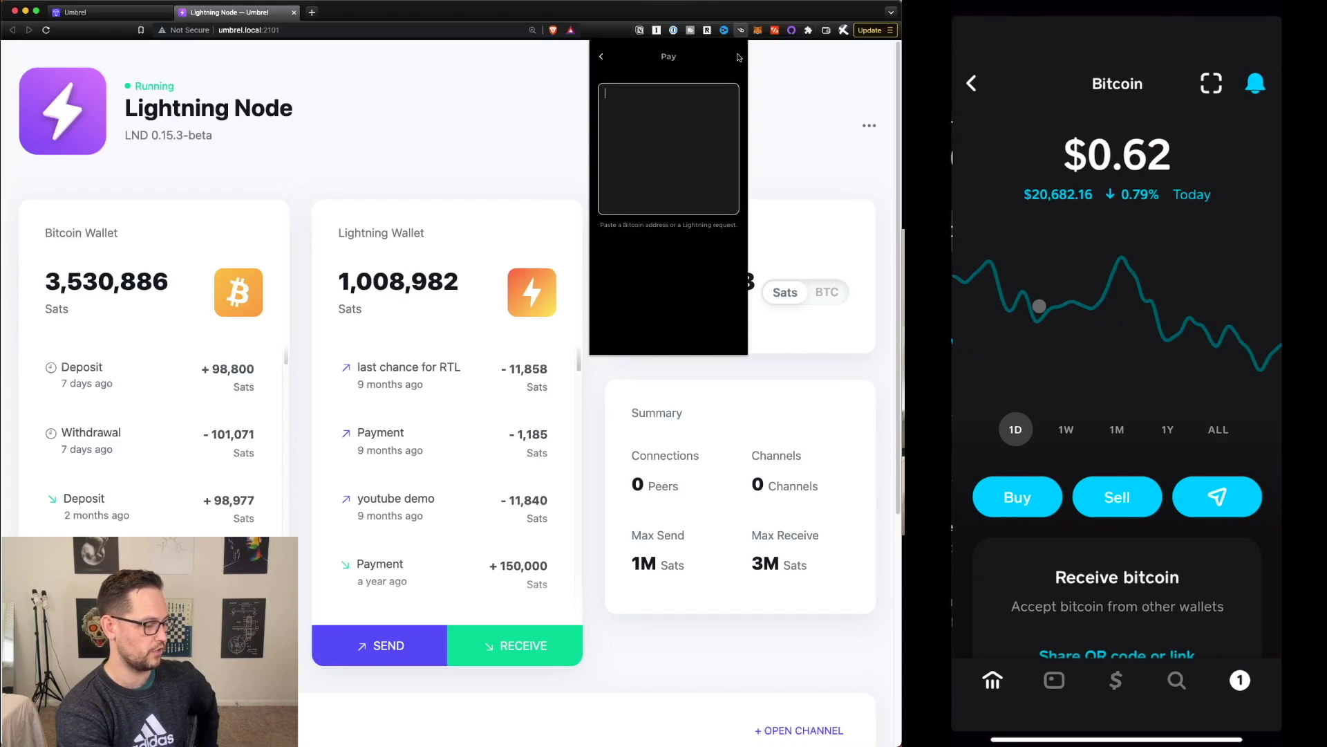
scroll(1088, 413, "down", 5)
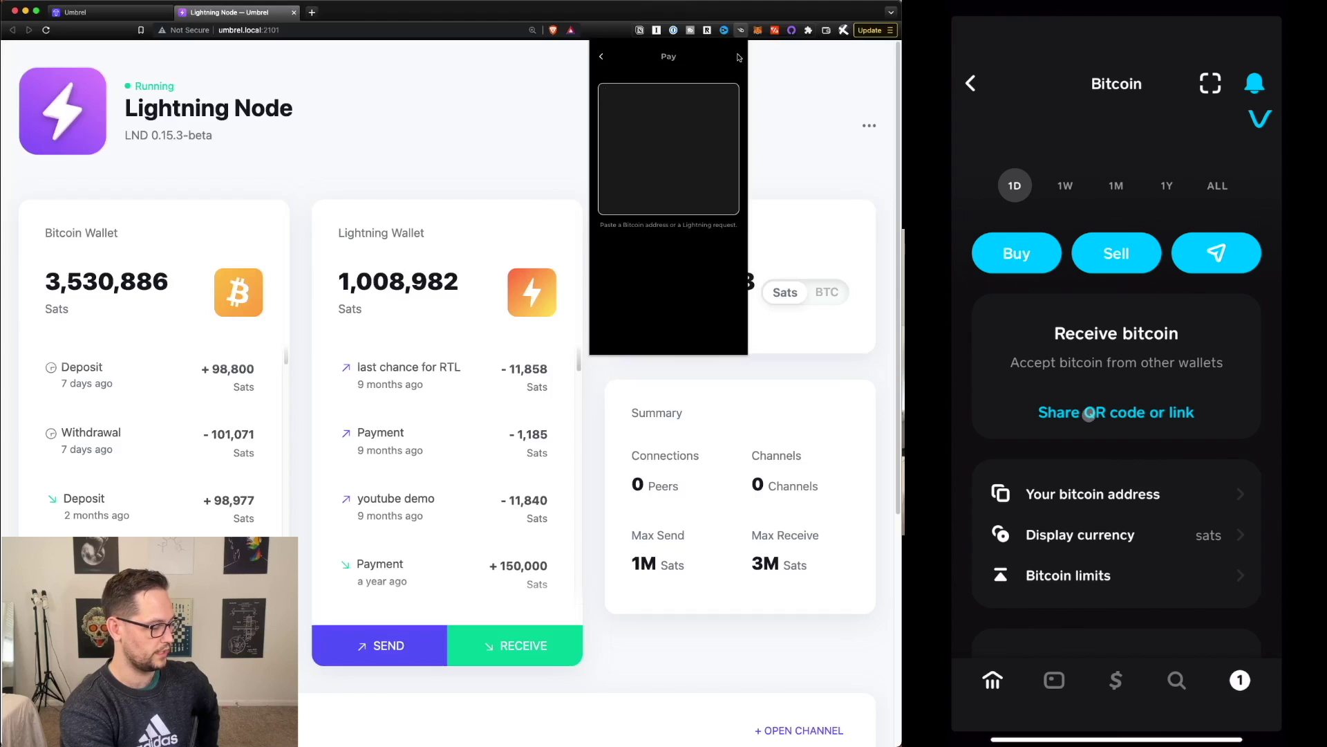
left_click(1089, 414)
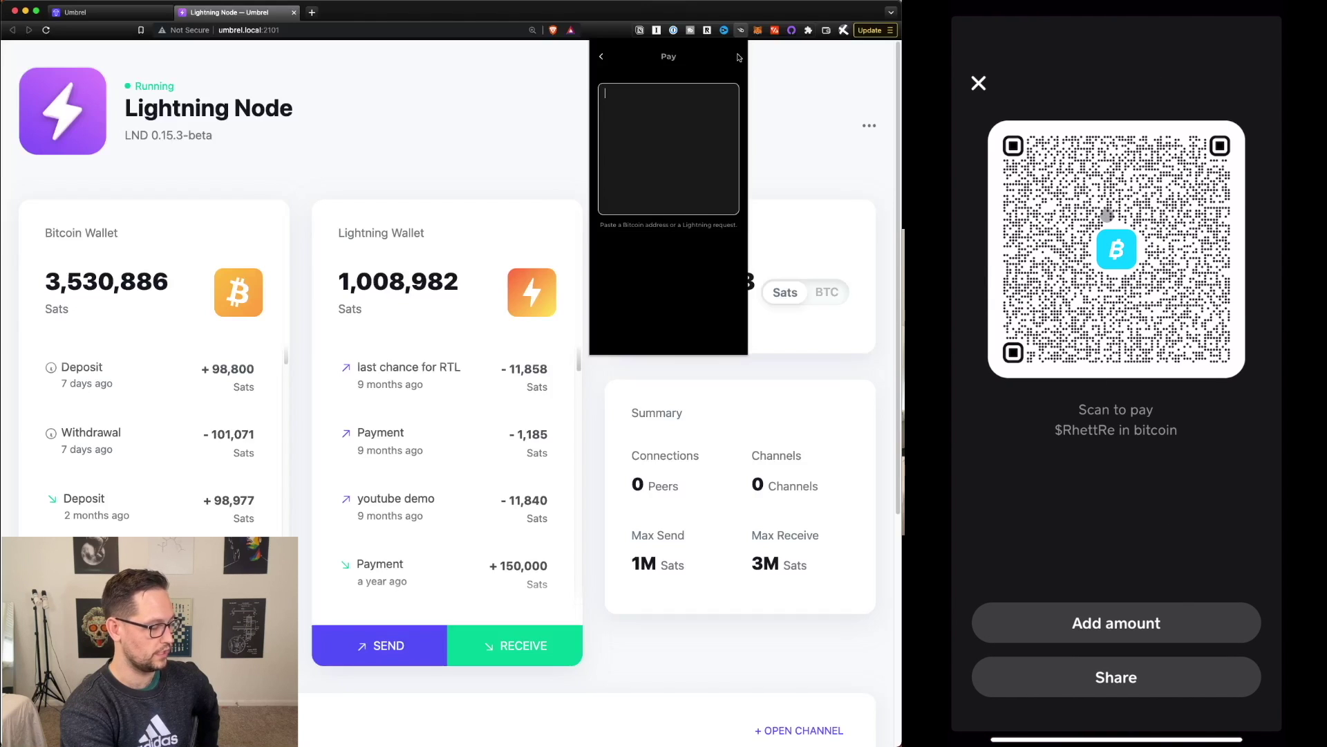
left_click(1108, 216)
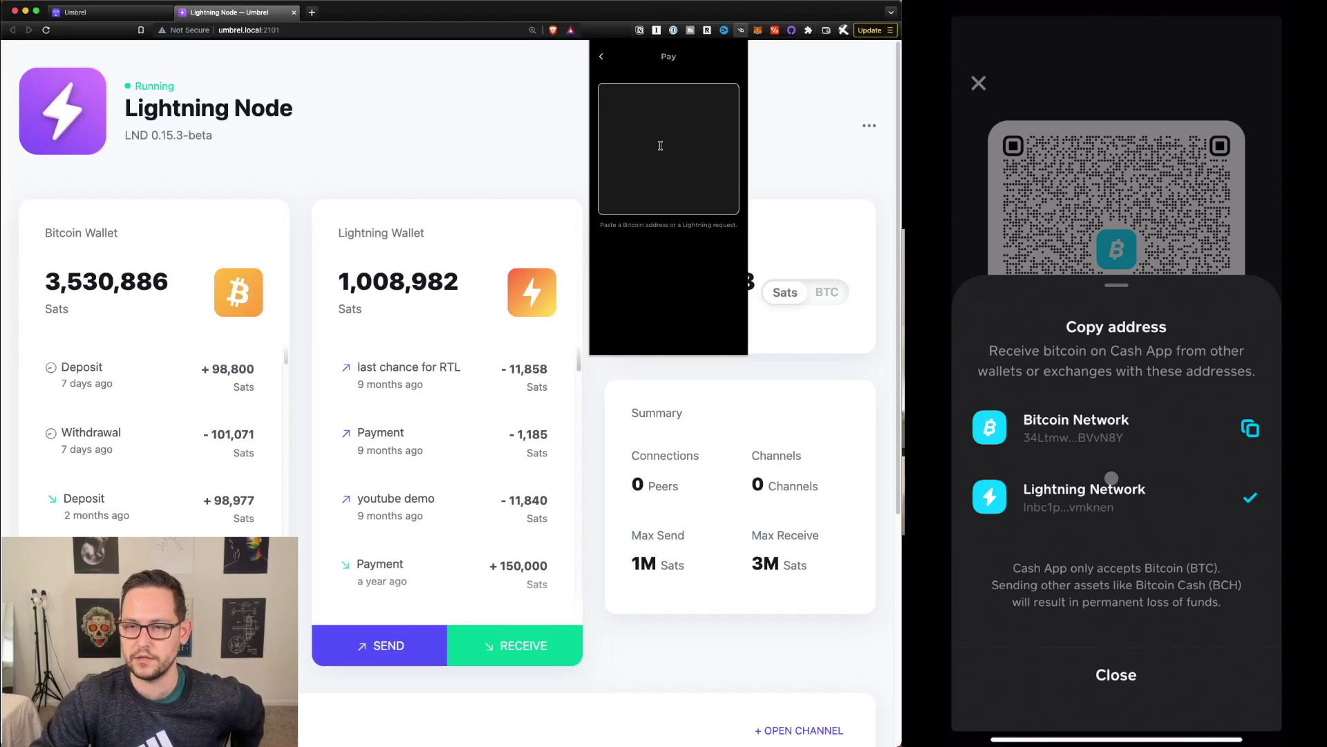
Step: Paste the Lightning address into the wallet, then set a $15 Cash App request amount
key("super+v")
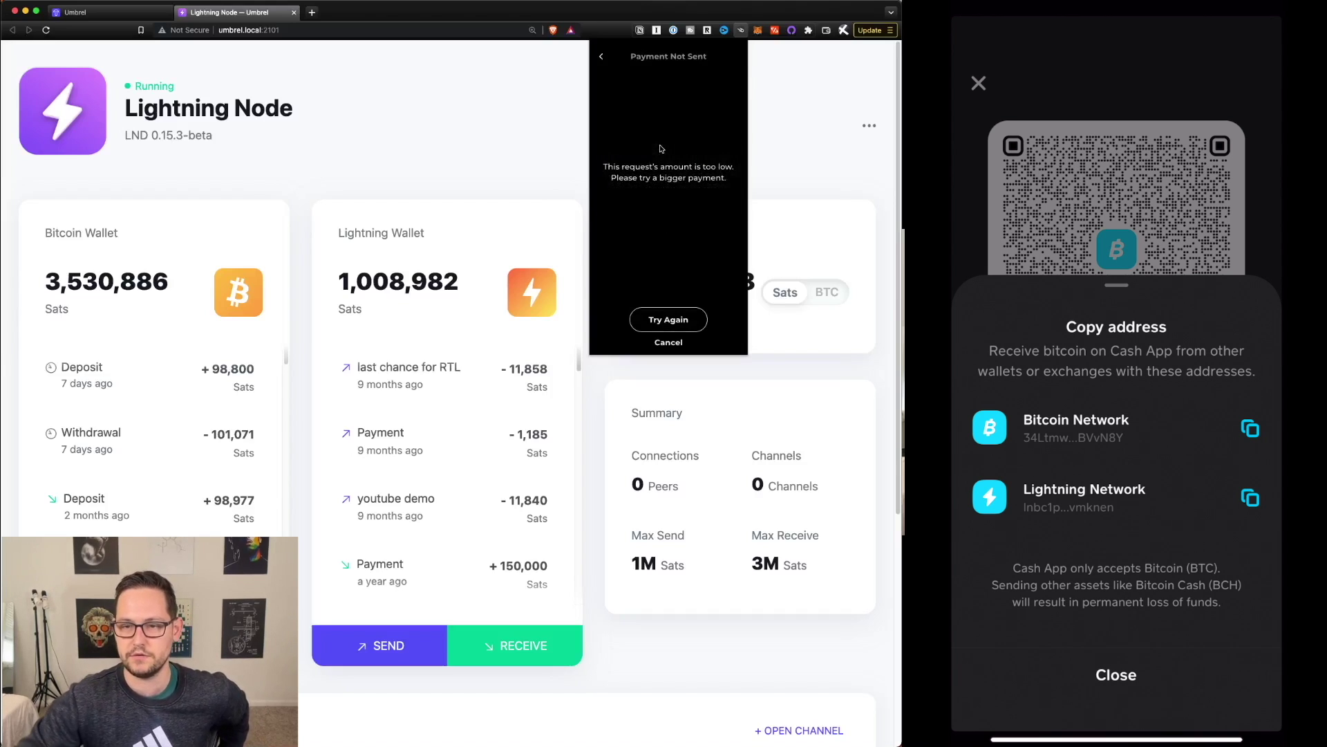
left_click(1115, 674)
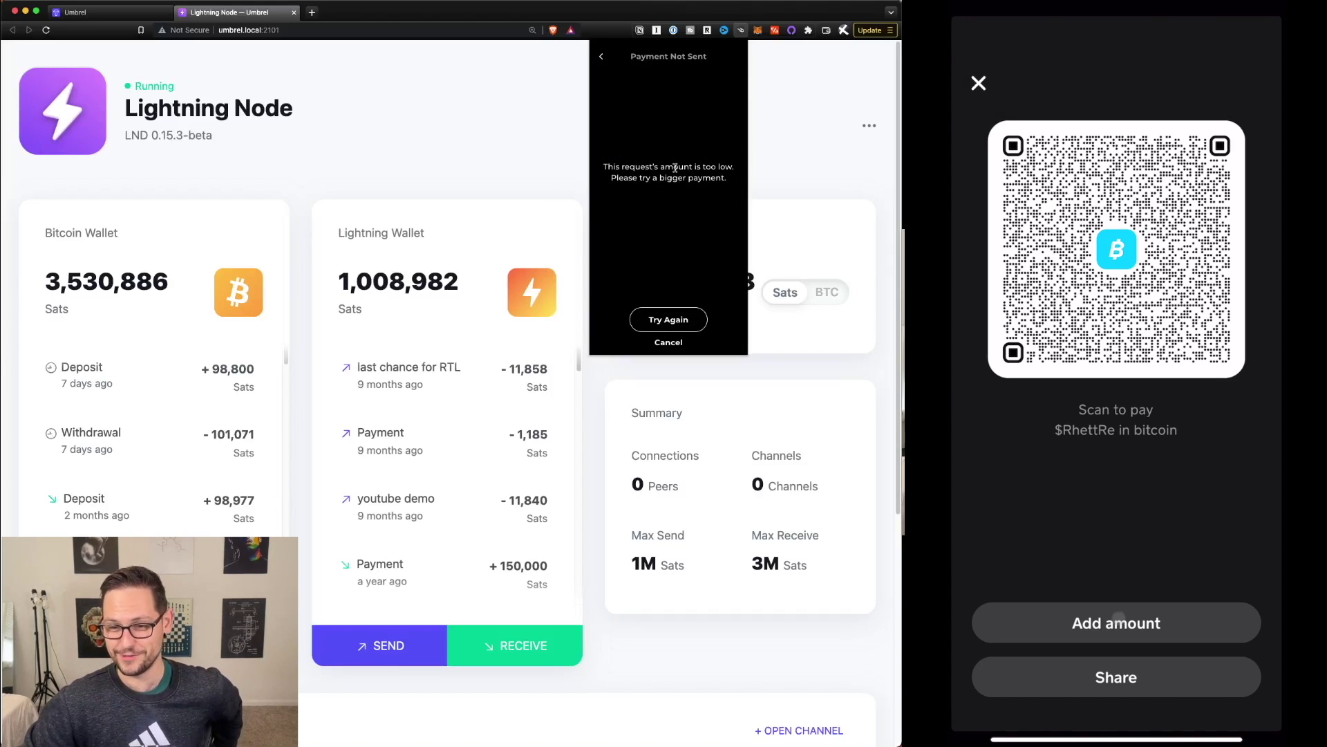
left_click(1132, 618)
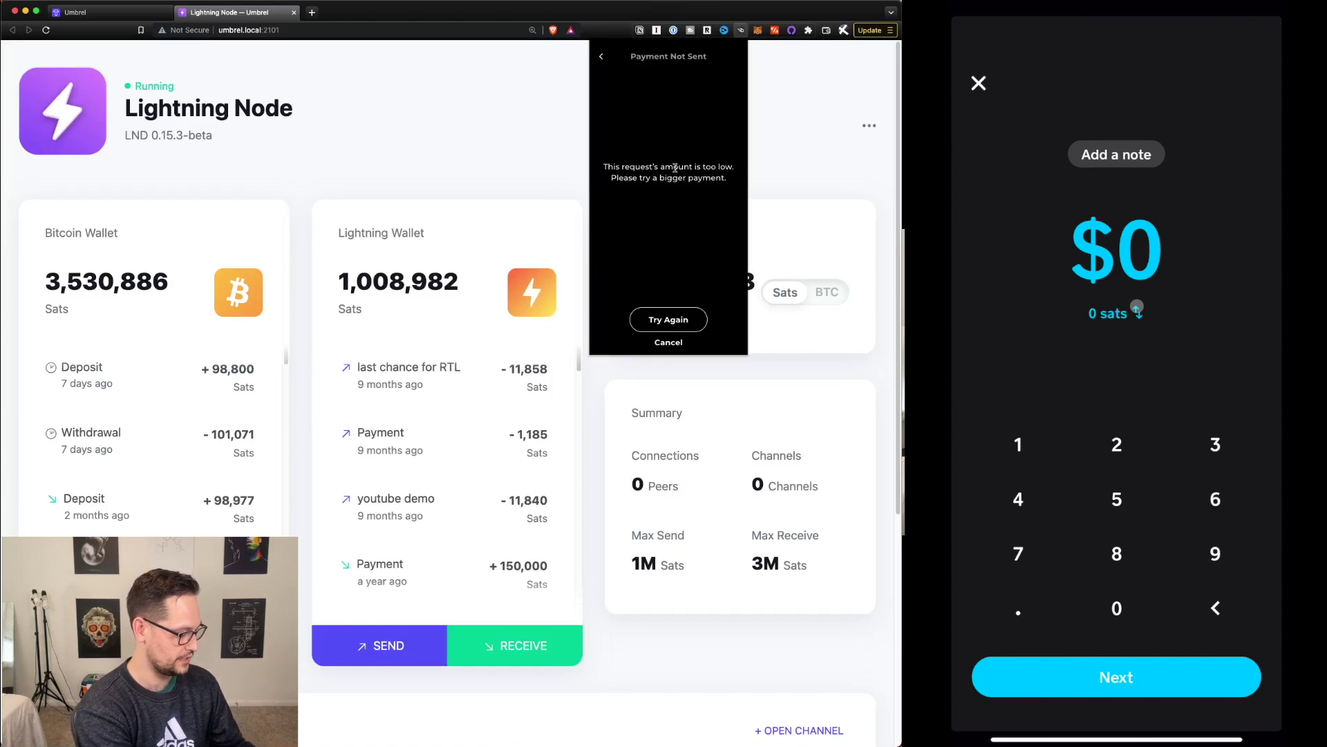
left_click(1137, 309)
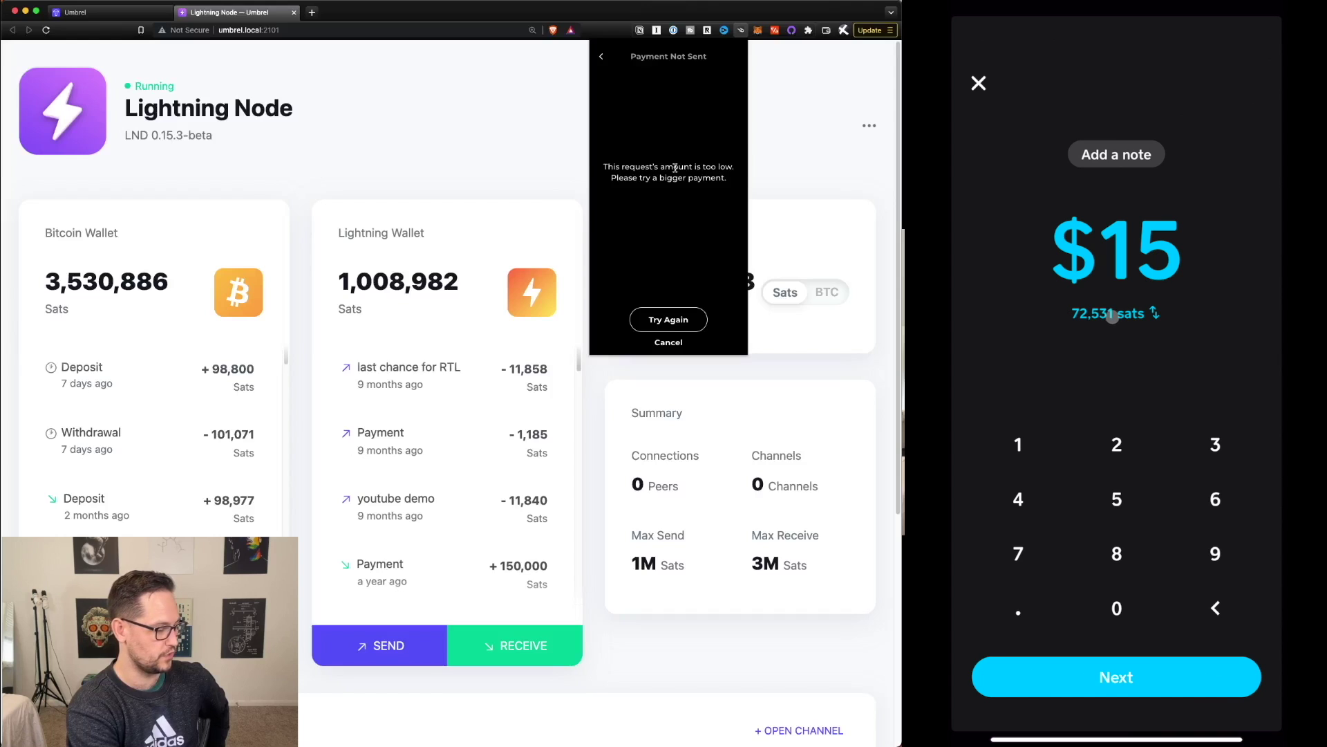
Step: Add the note 'Youtube demo' and generate the $15 payment QR code
left_click(1116, 154)
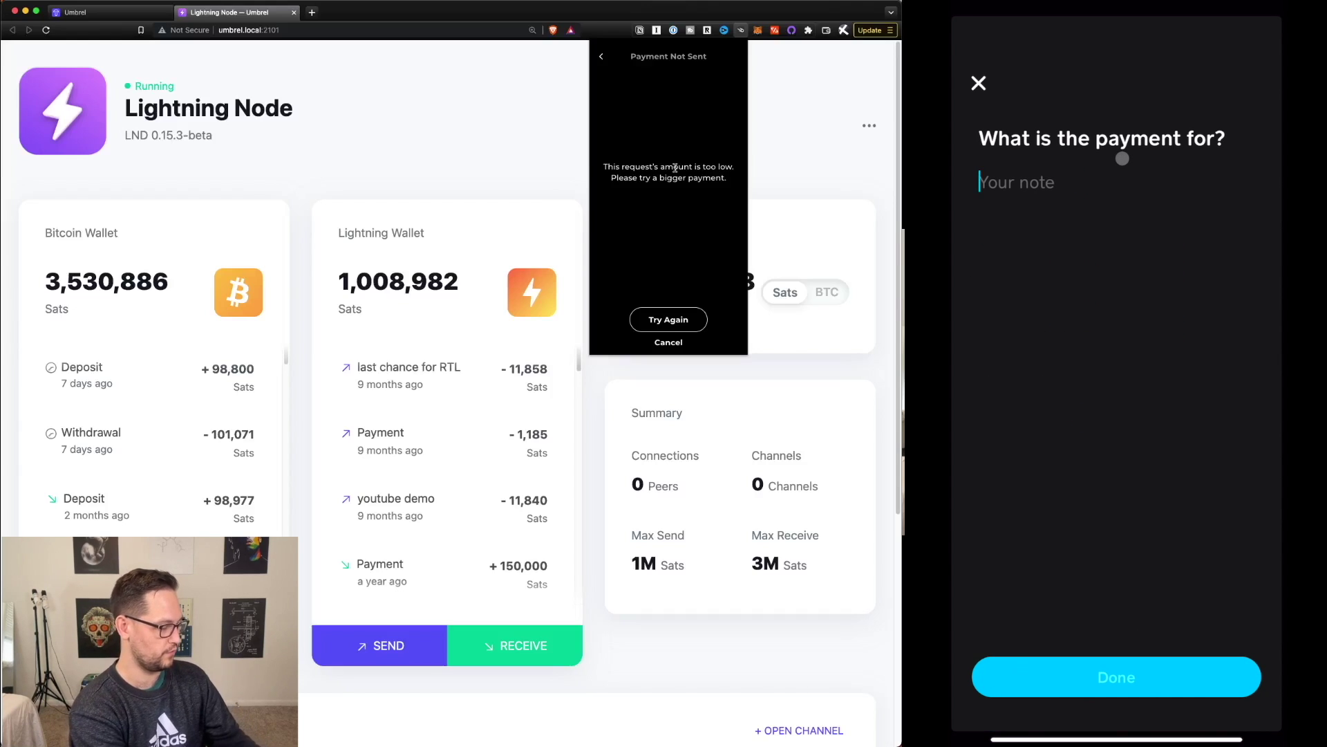
type("Youtube teo")
key("BackSpace")
type("mo")
left_click(1116, 676)
left_click(1132, 669)
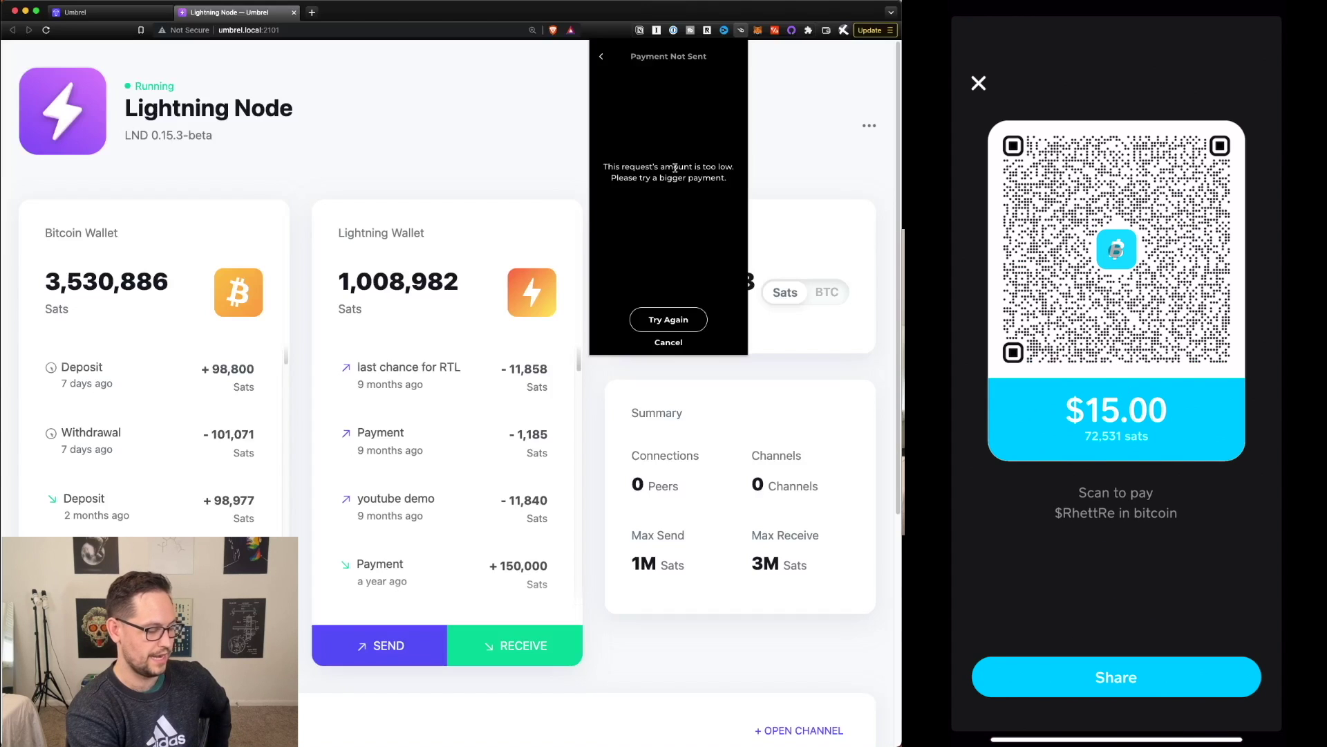
Step: Copy the $15 Lightning invoice and retry the payment in the wallet
left_click(1120, 289)
left_click(1251, 492)
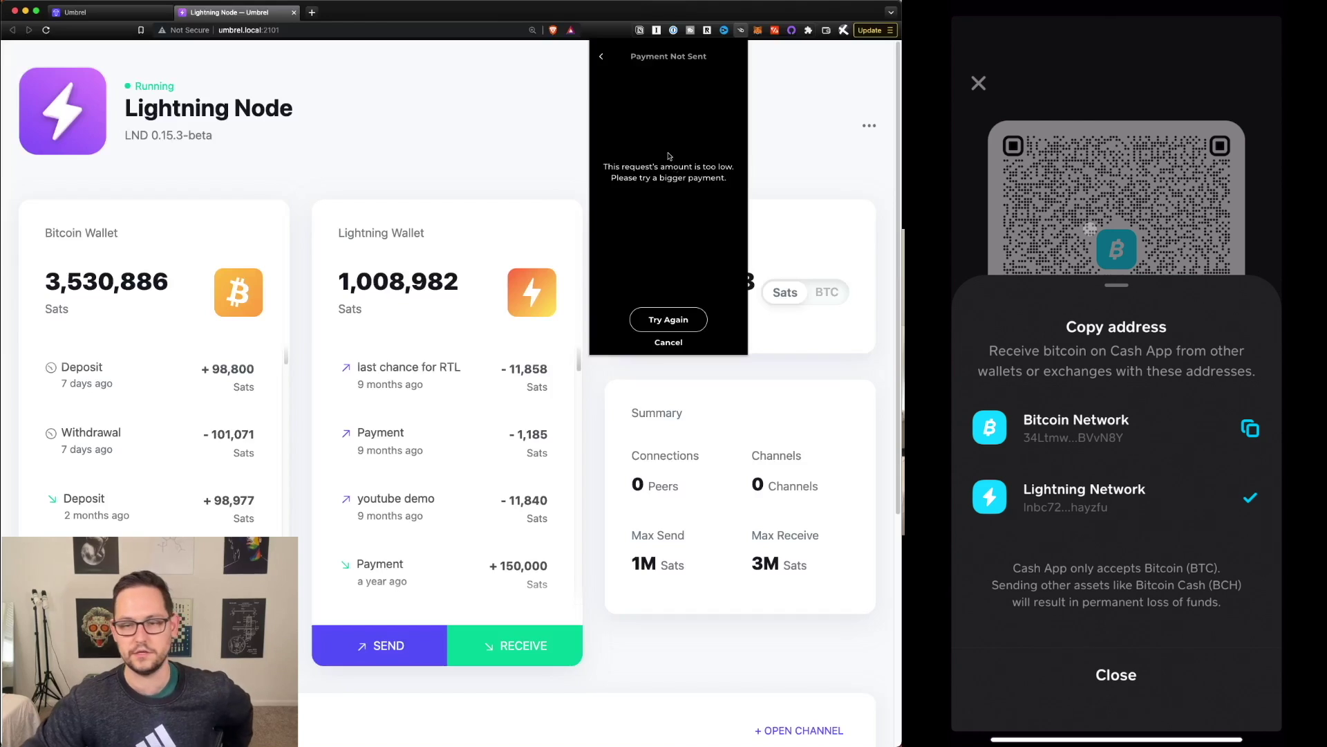
left_click(669, 319)
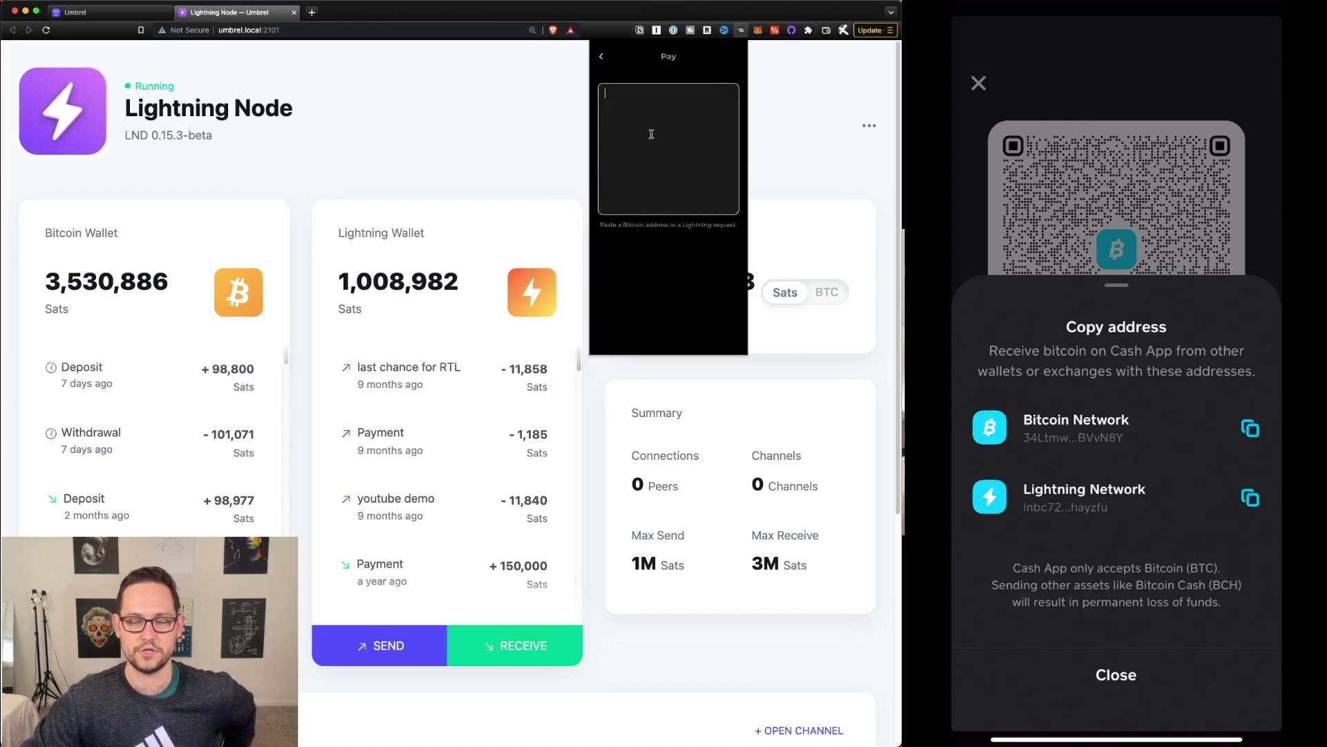
Step: Paste the $15 invoice, review the $15.01 total, and confirm the payment
key("super+v")
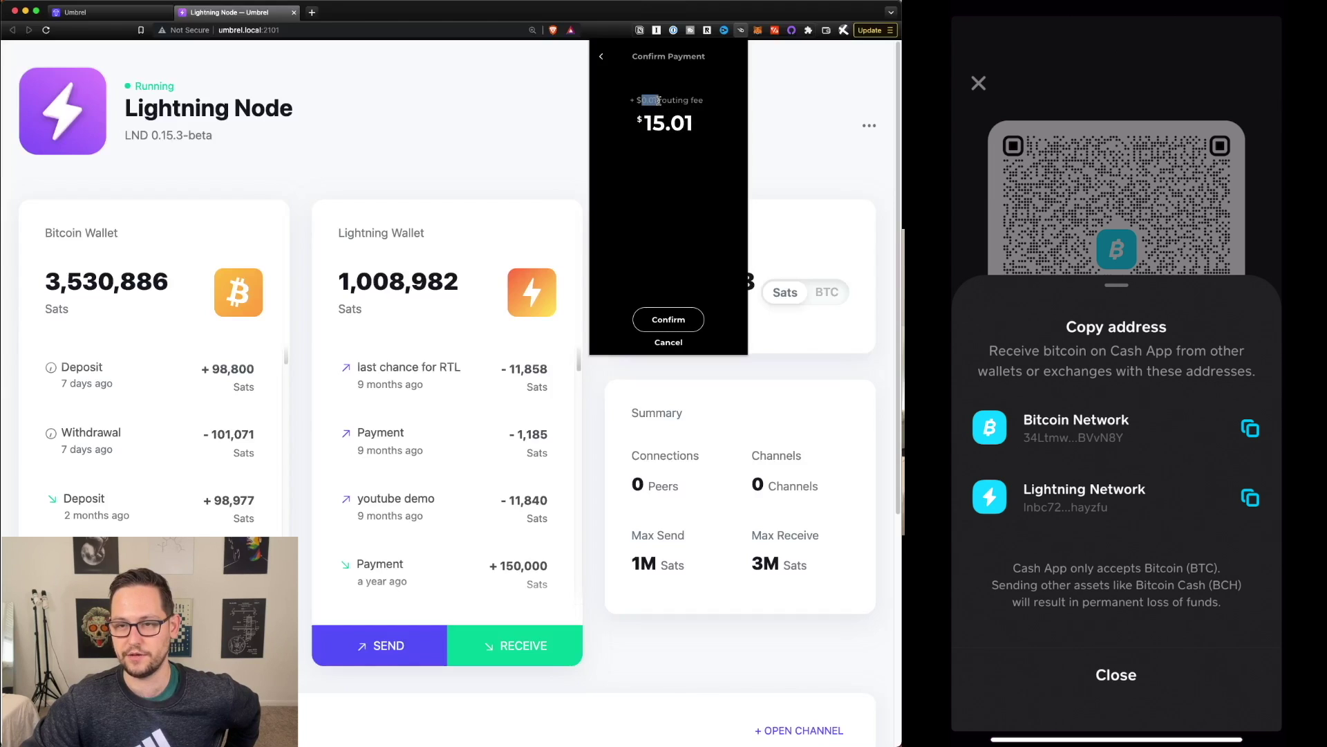
left_click_drag(645, 118, 694, 125)
left_click(697, 126)
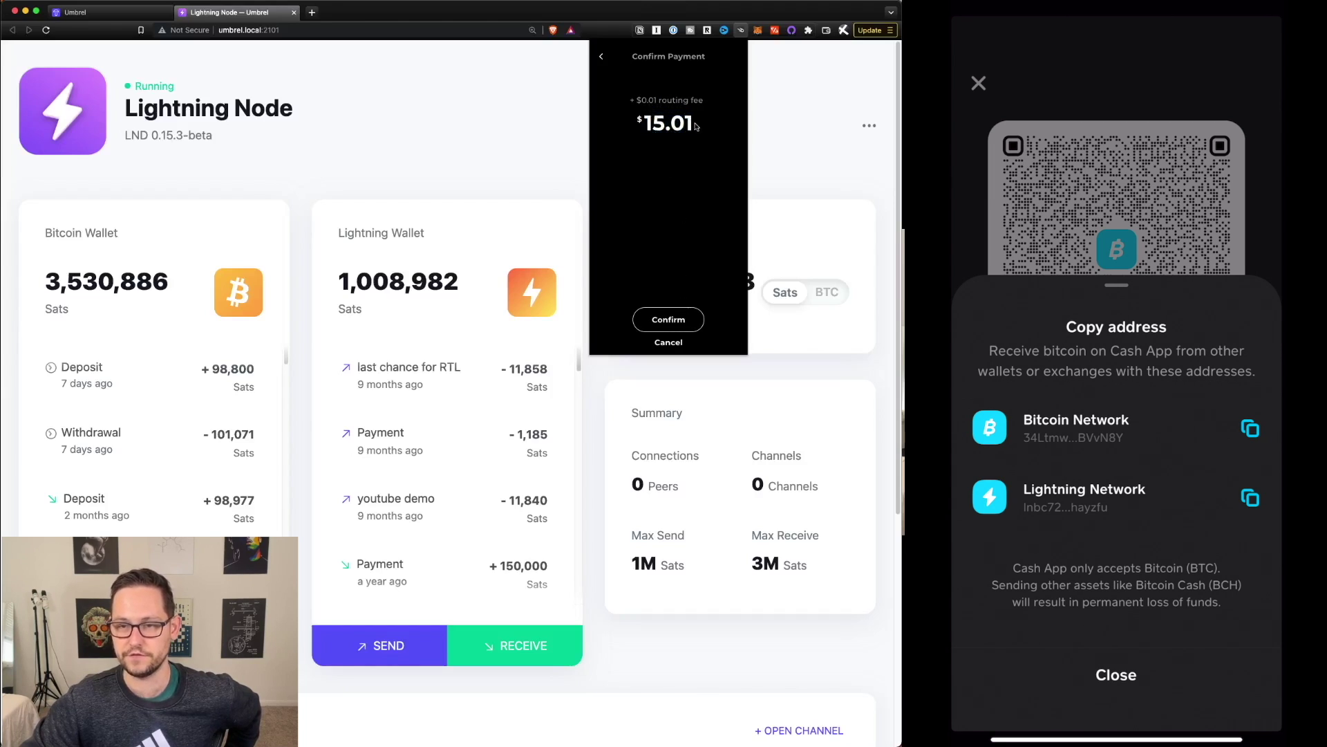
left_click(667, 322)
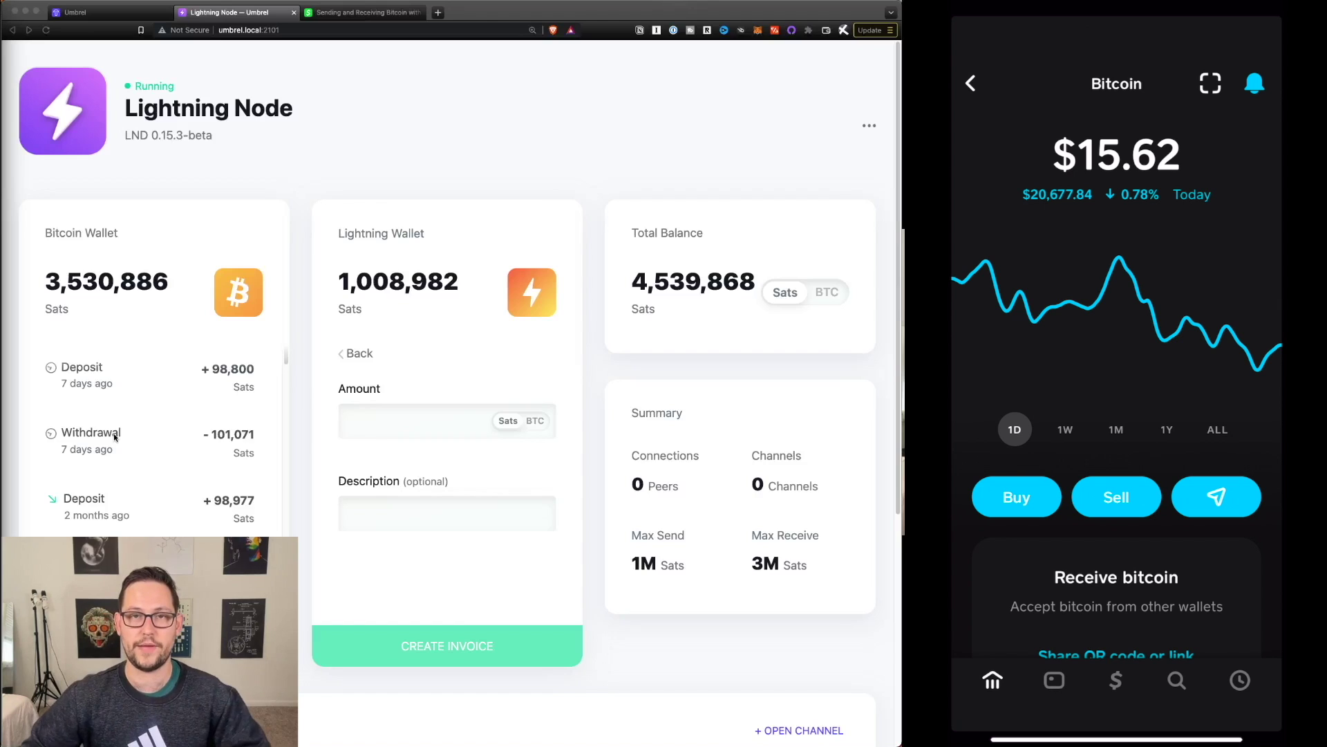
left_click(189, 420)
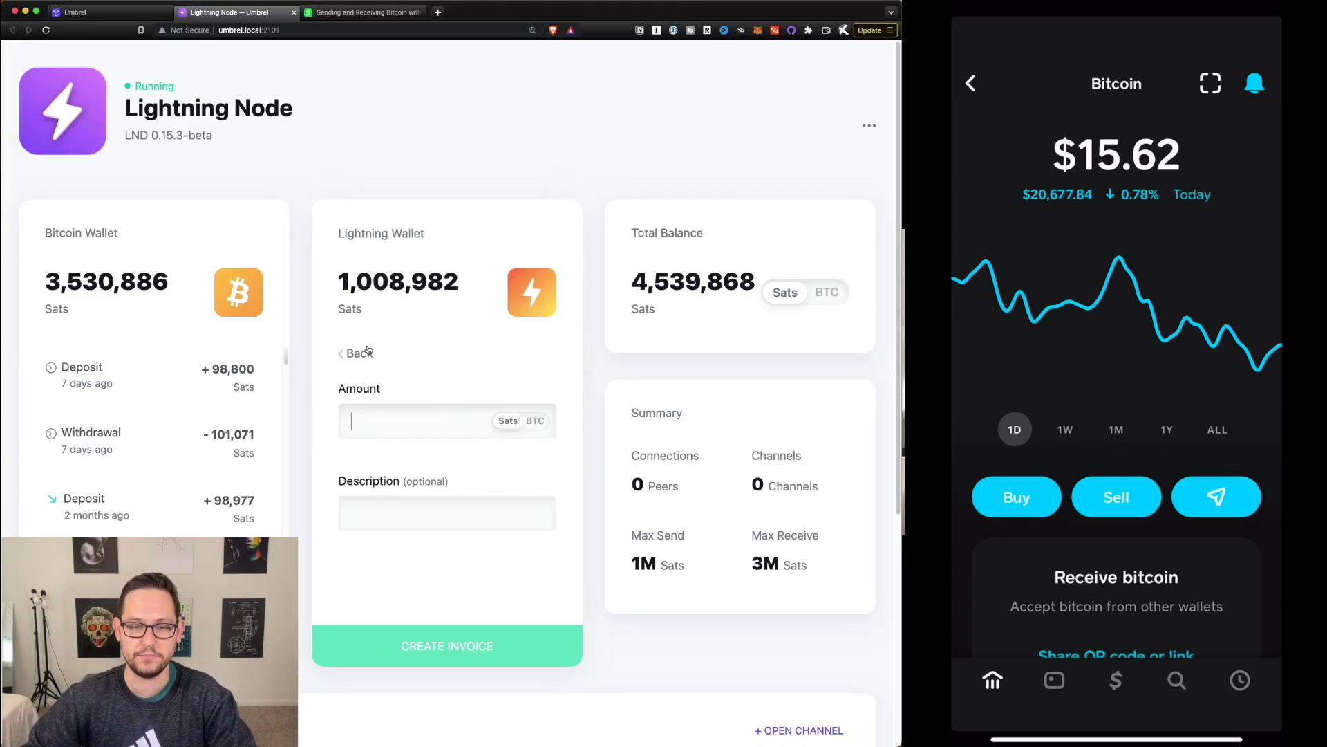
Step: Generate a 50,000-sat invoice from Umbrel's Lightning Wallet and scan it with Cash App
left_click(402, 427)
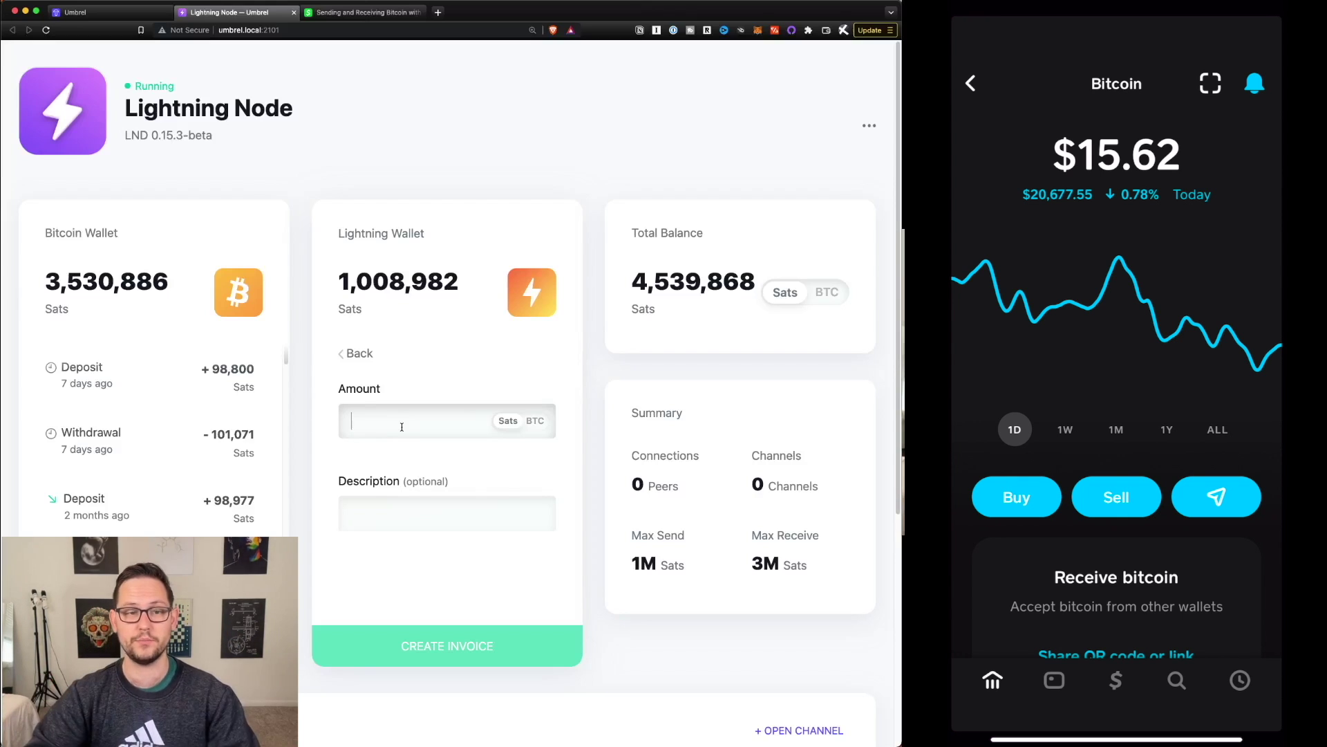
type("50000")
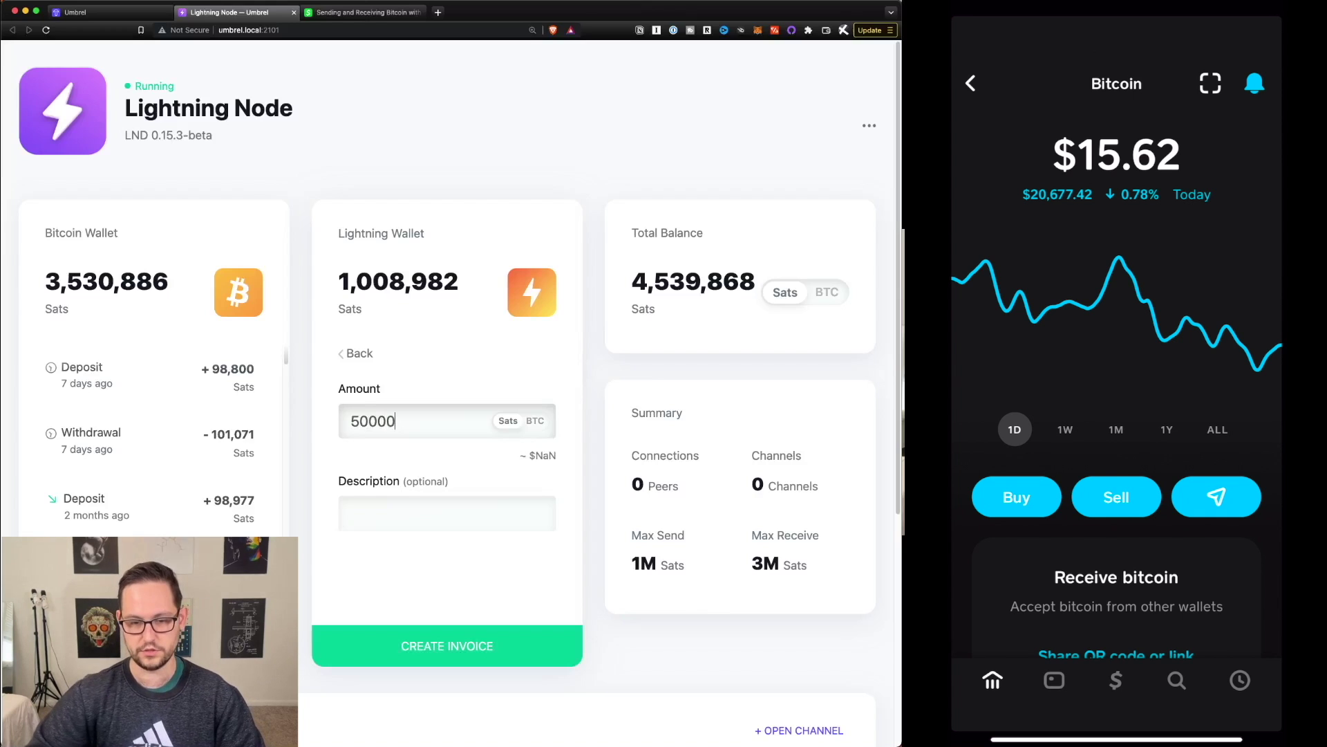
key("Return")
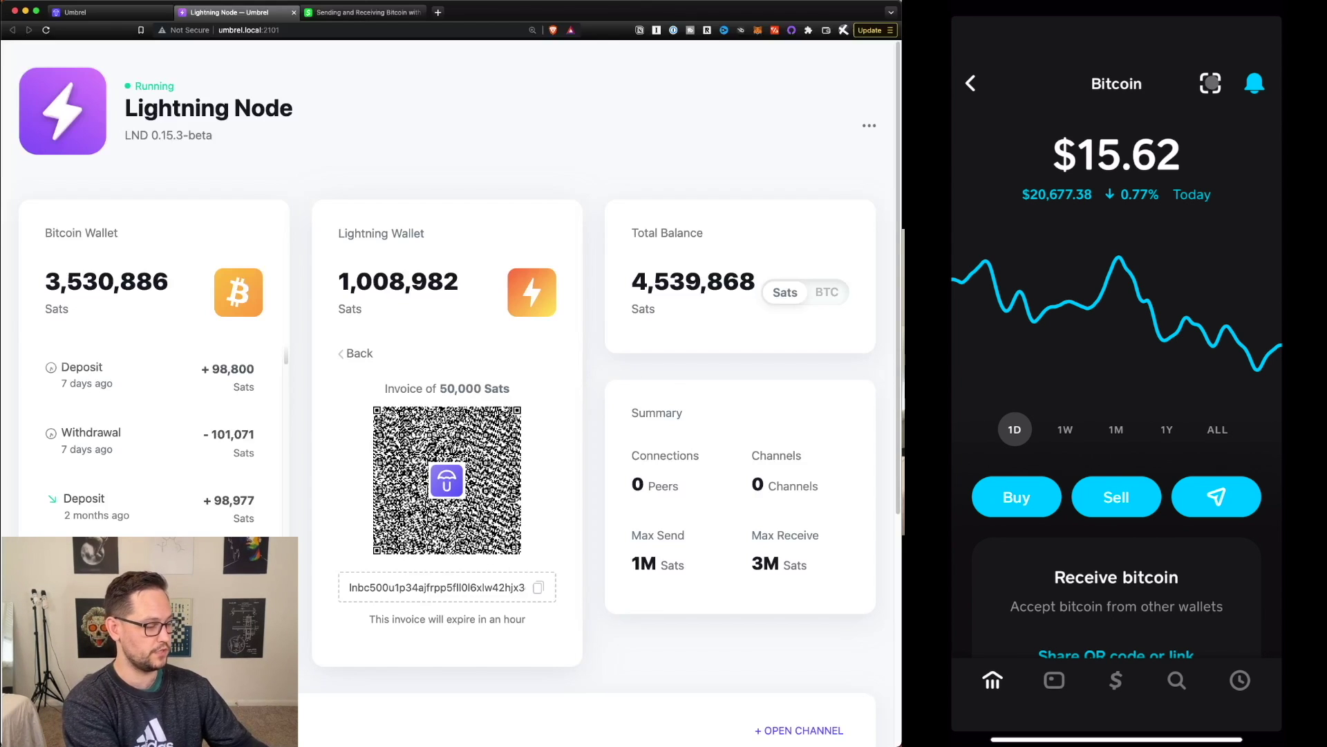
left_click(1210, 83)
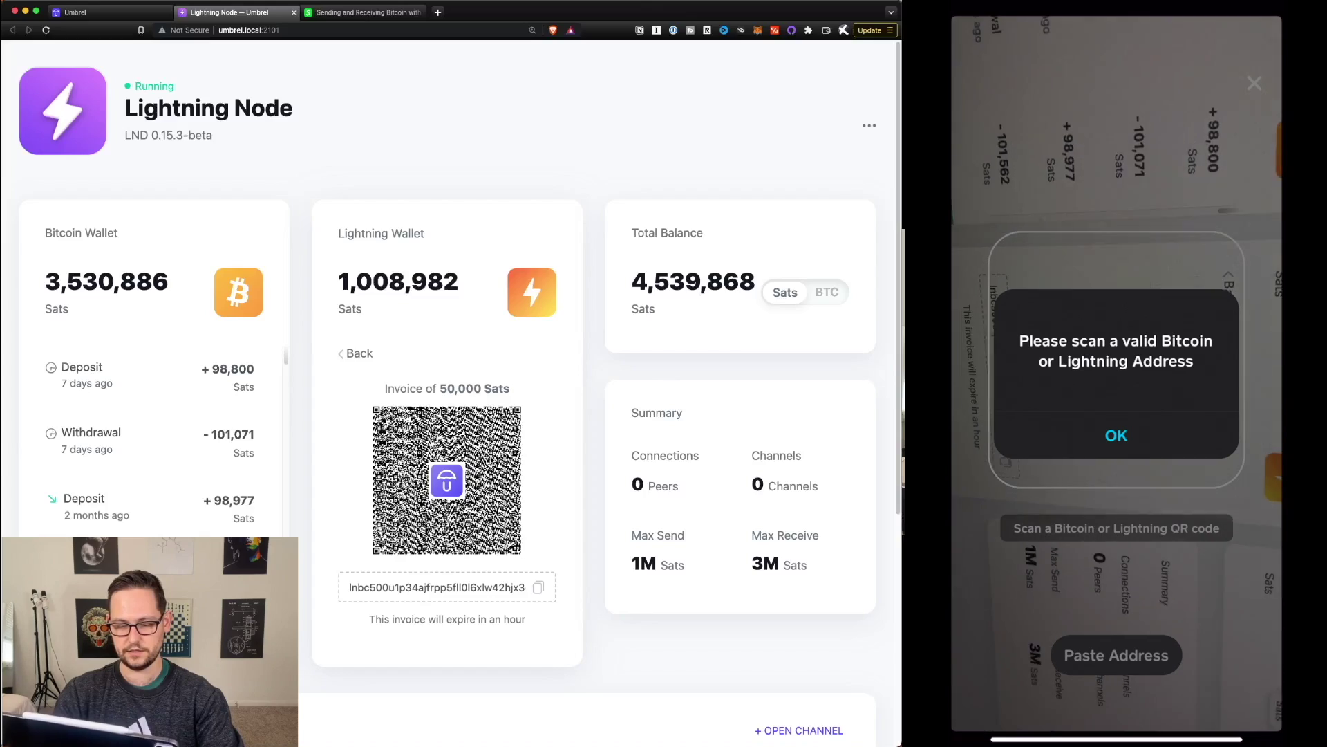
Step: Dismiss Cash App's invalid-address alerts and open Send Bitcoin with 75,531 sats available
left_click(1116, 435)
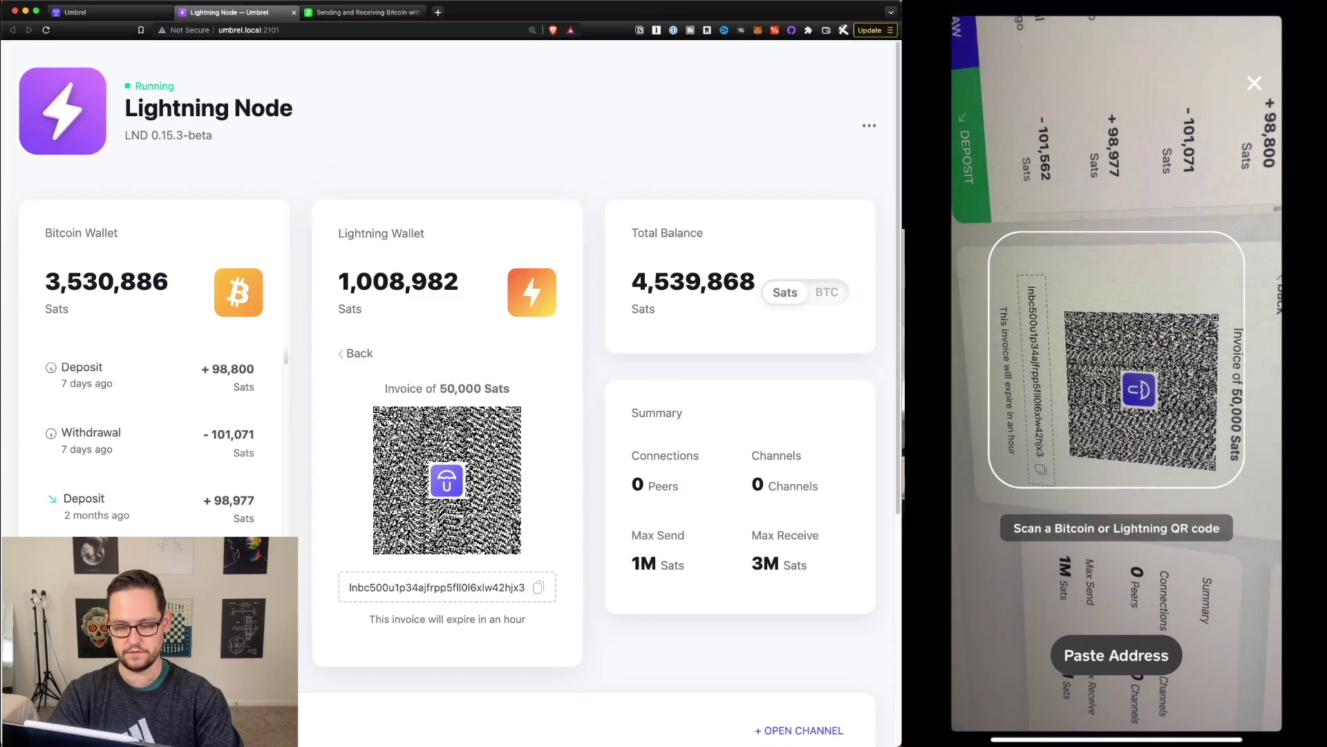
left_click(1114, 433)
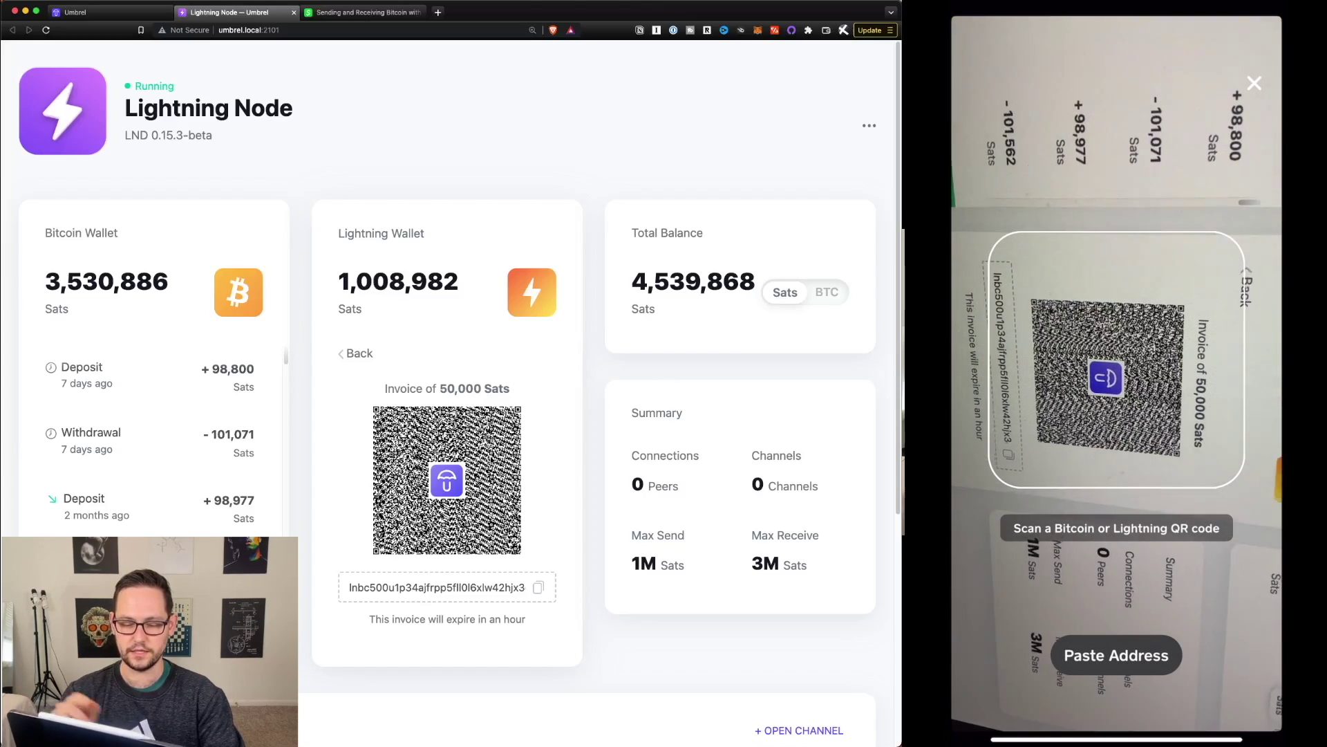
left_click(1114, 433)
left_click(1254, 83)
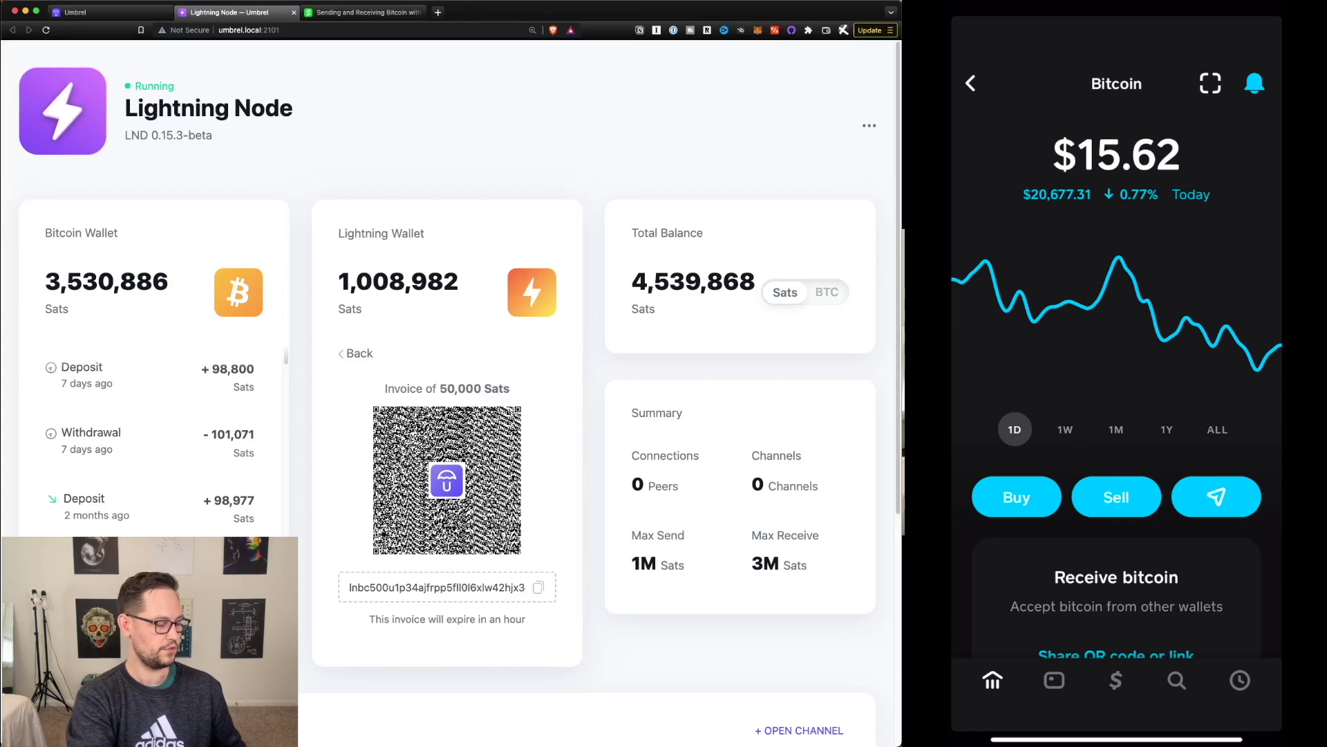
left_click(1216, 497)
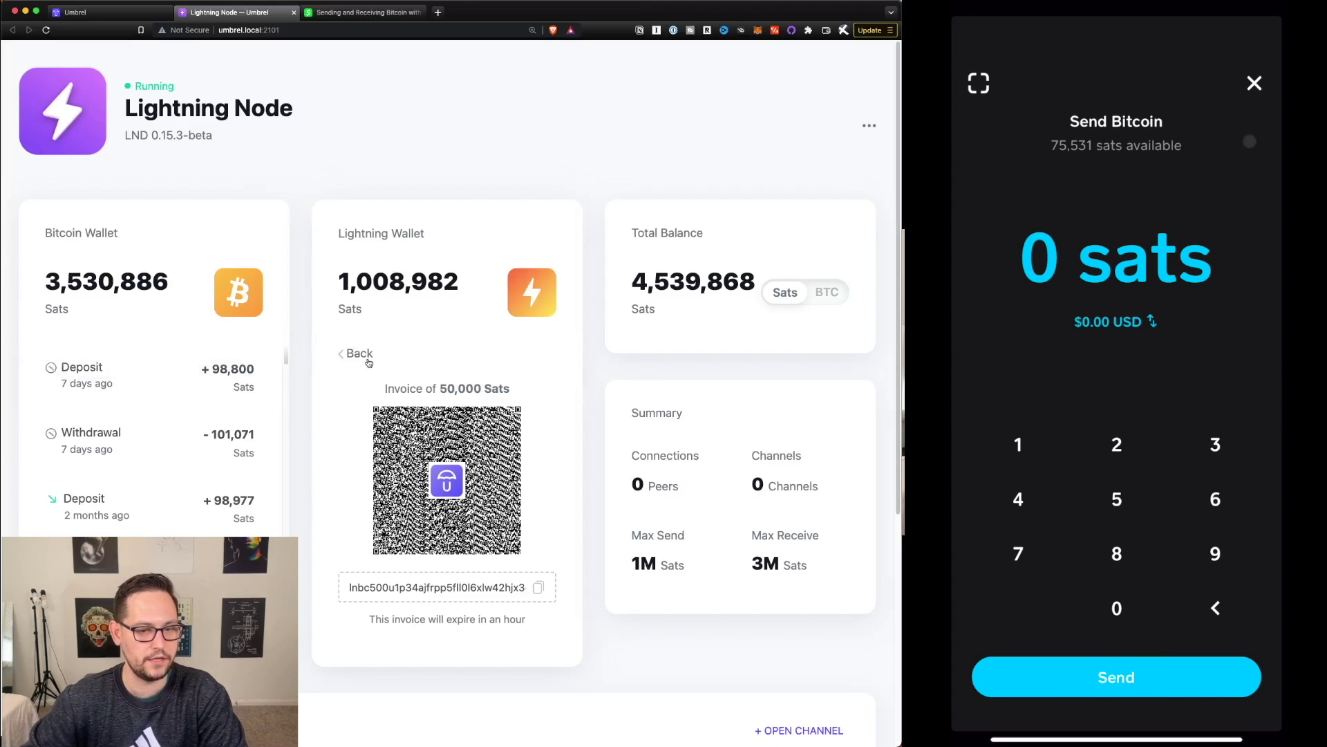
left_click(366, 355)
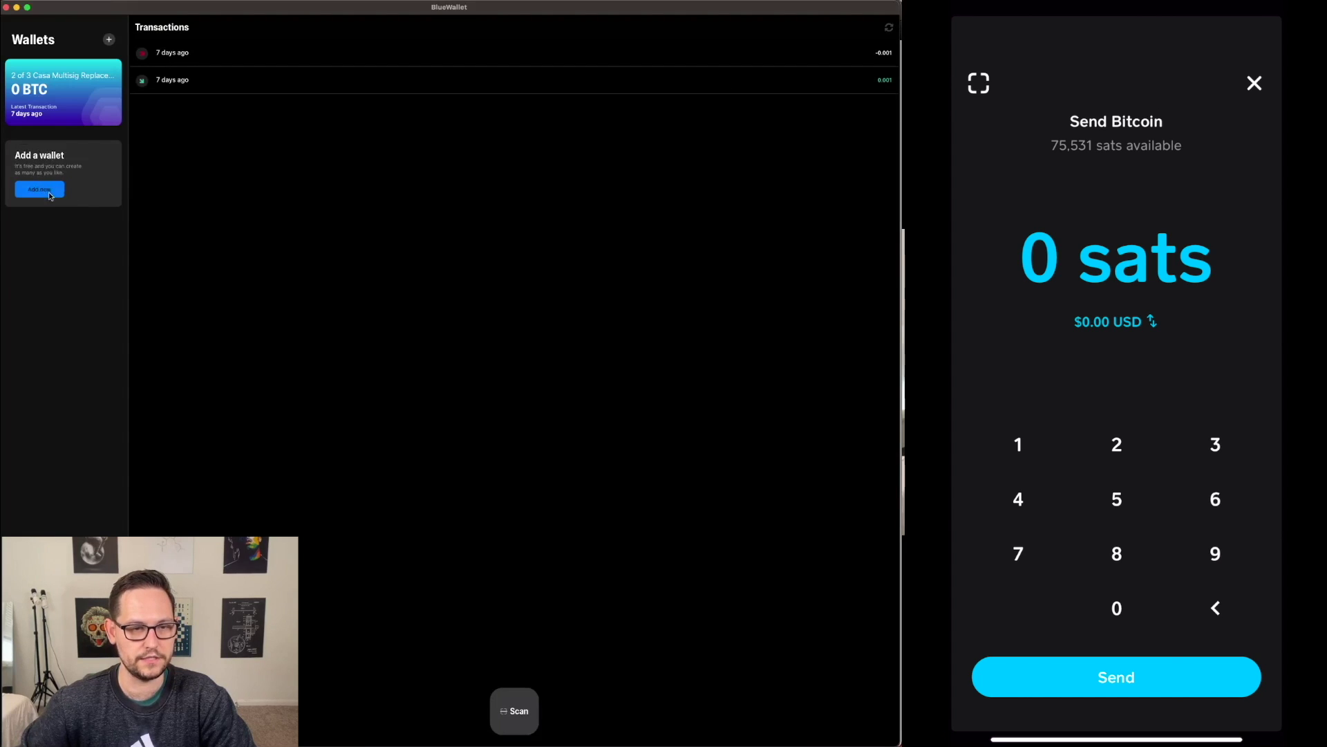
Step: Add a Lightning wallet named 'Cash App Lightning Wallet Demo' and confirm its backup
left_click(40, 189)
left_click(177, 135)
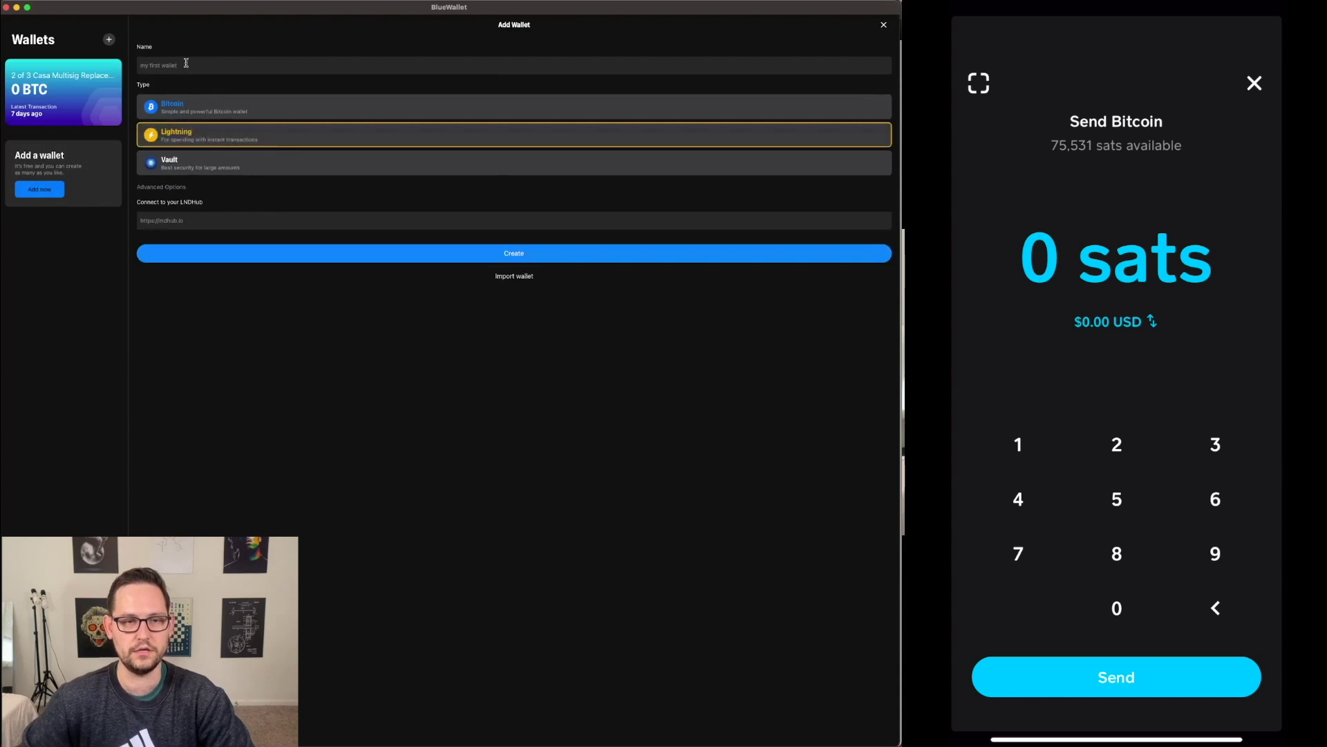
left_click(186, 65)
type("Cash App Lightning Wallet D")
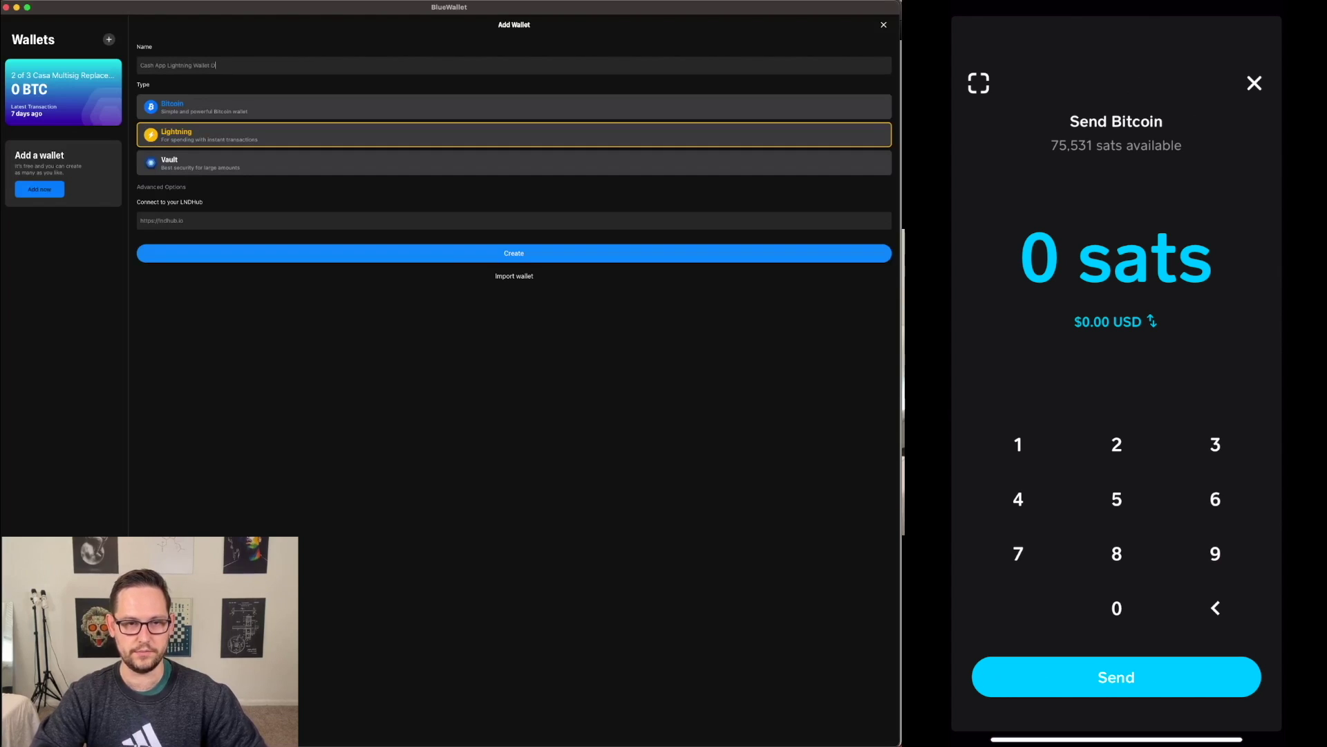
type("emo")
left_click(526, 256)
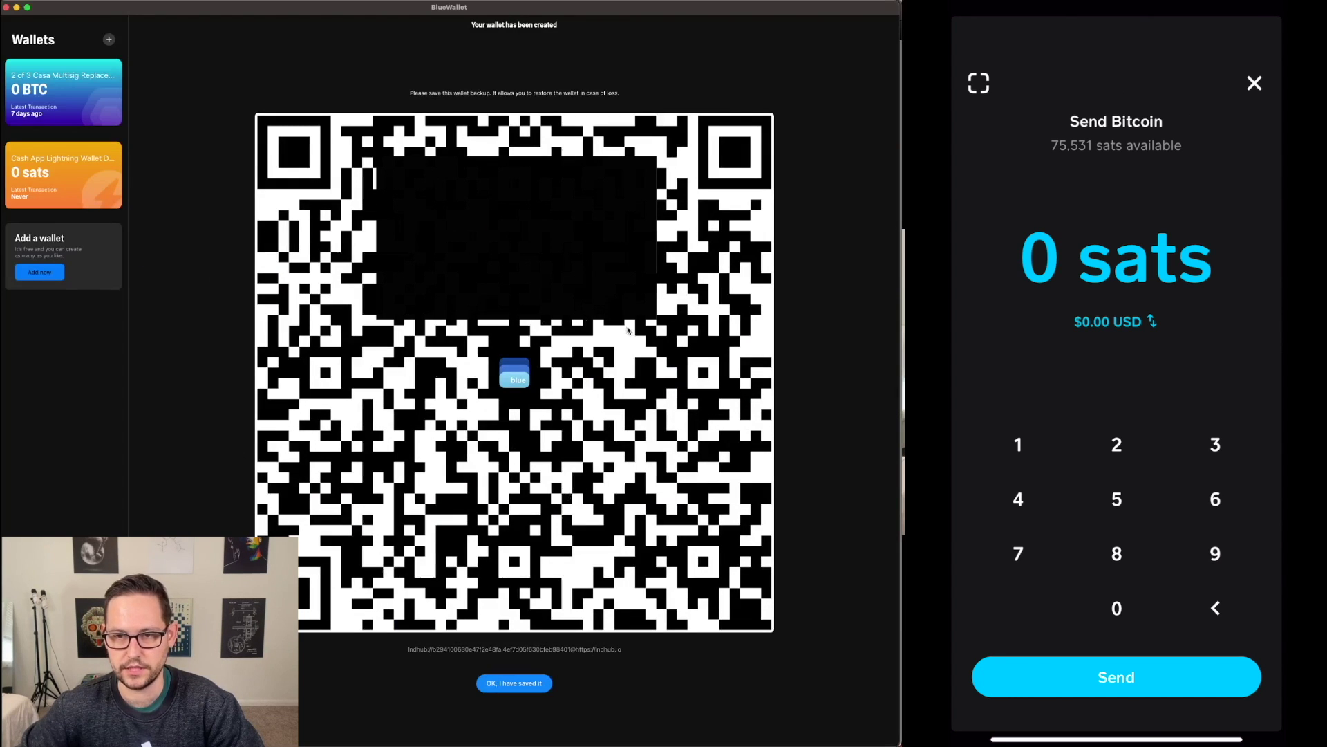
left_click(506, 684)
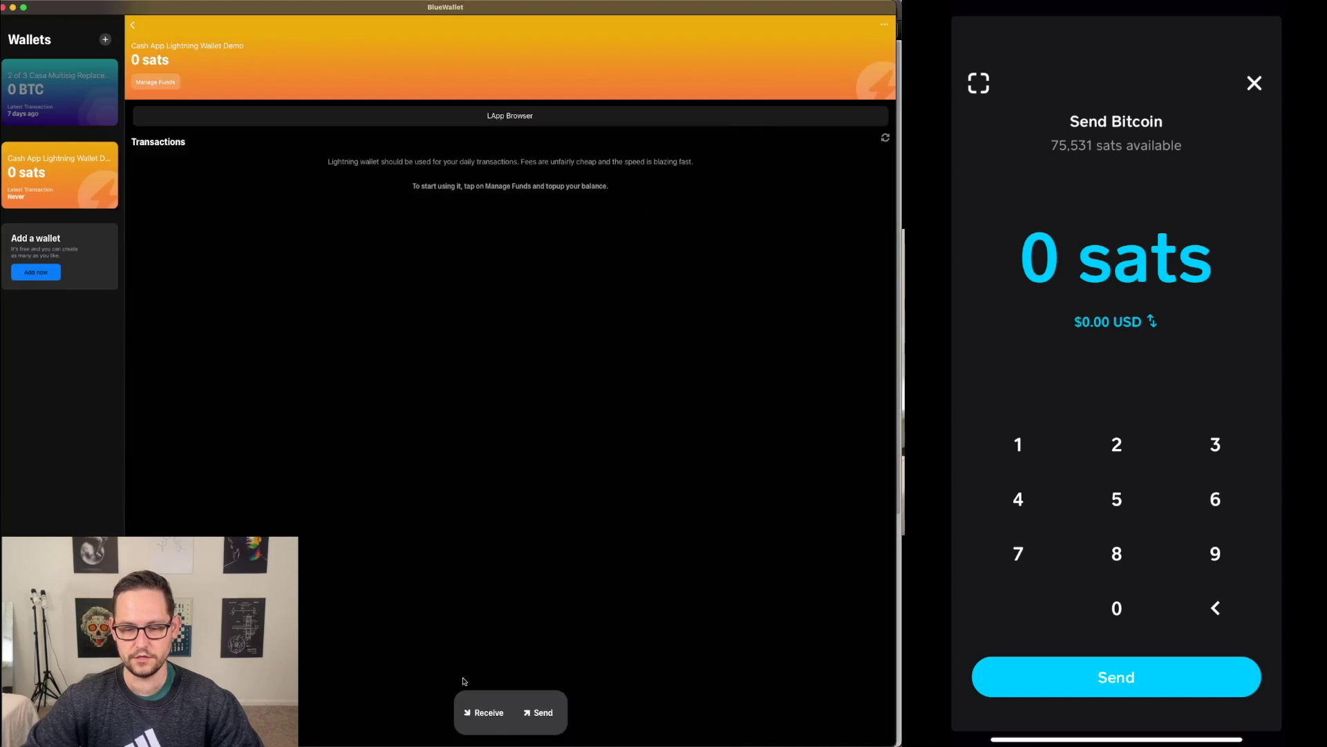
Step: Create a 50000-sat invoice described 'Cash app lightning demo' and allow notifications
left_click(484, 713)
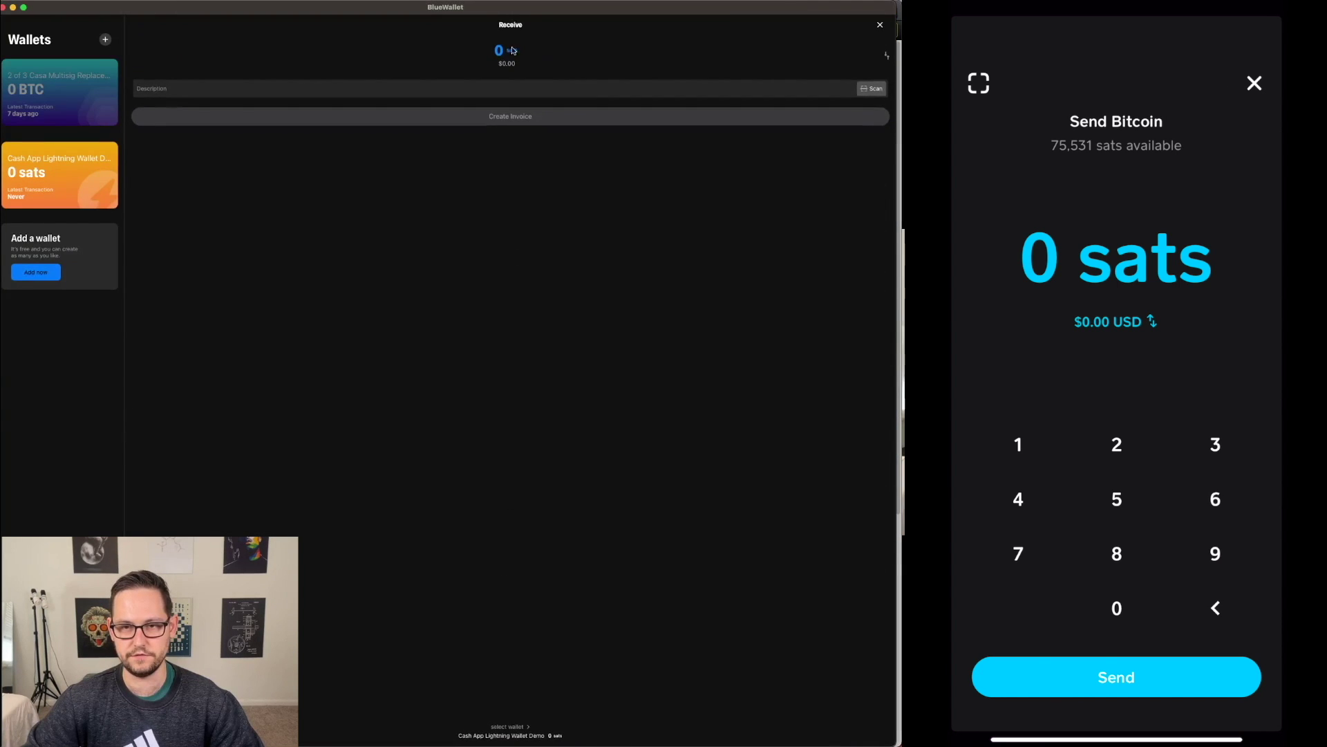
type("50000")
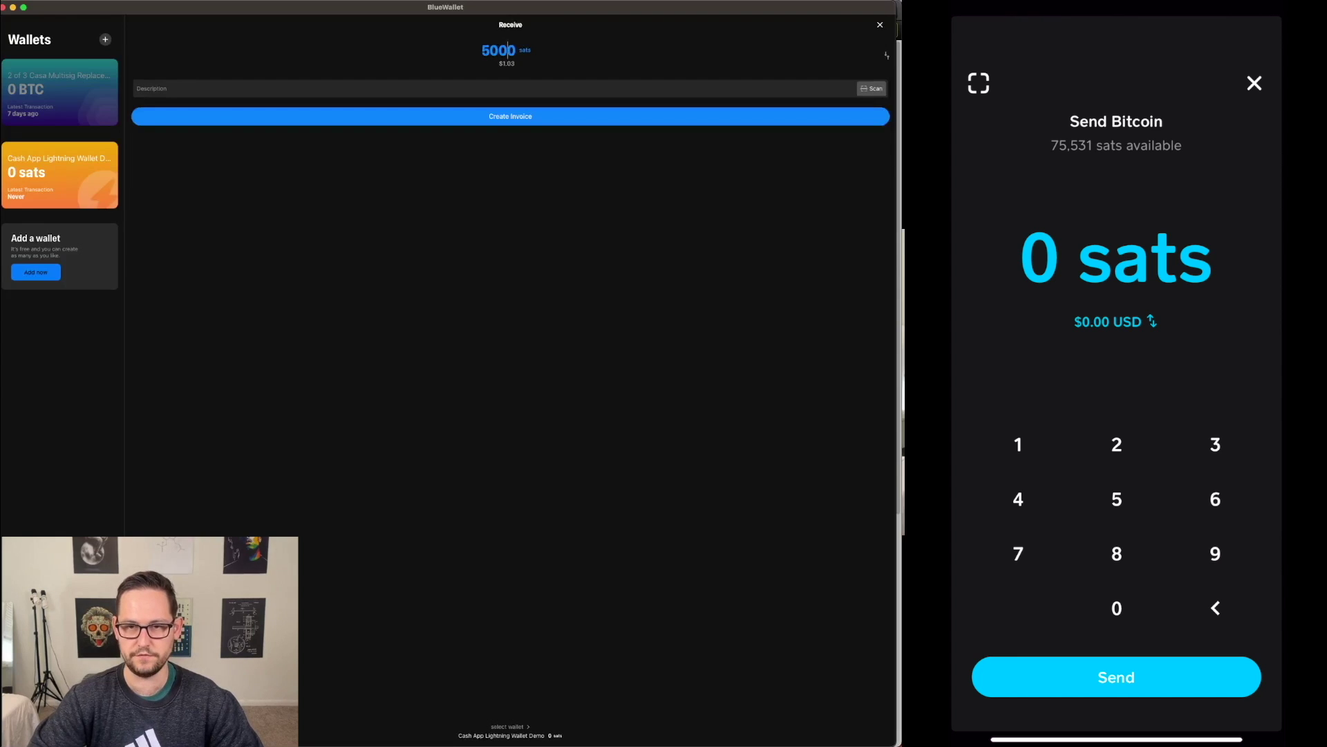
left_click(387, 89)
type("You")
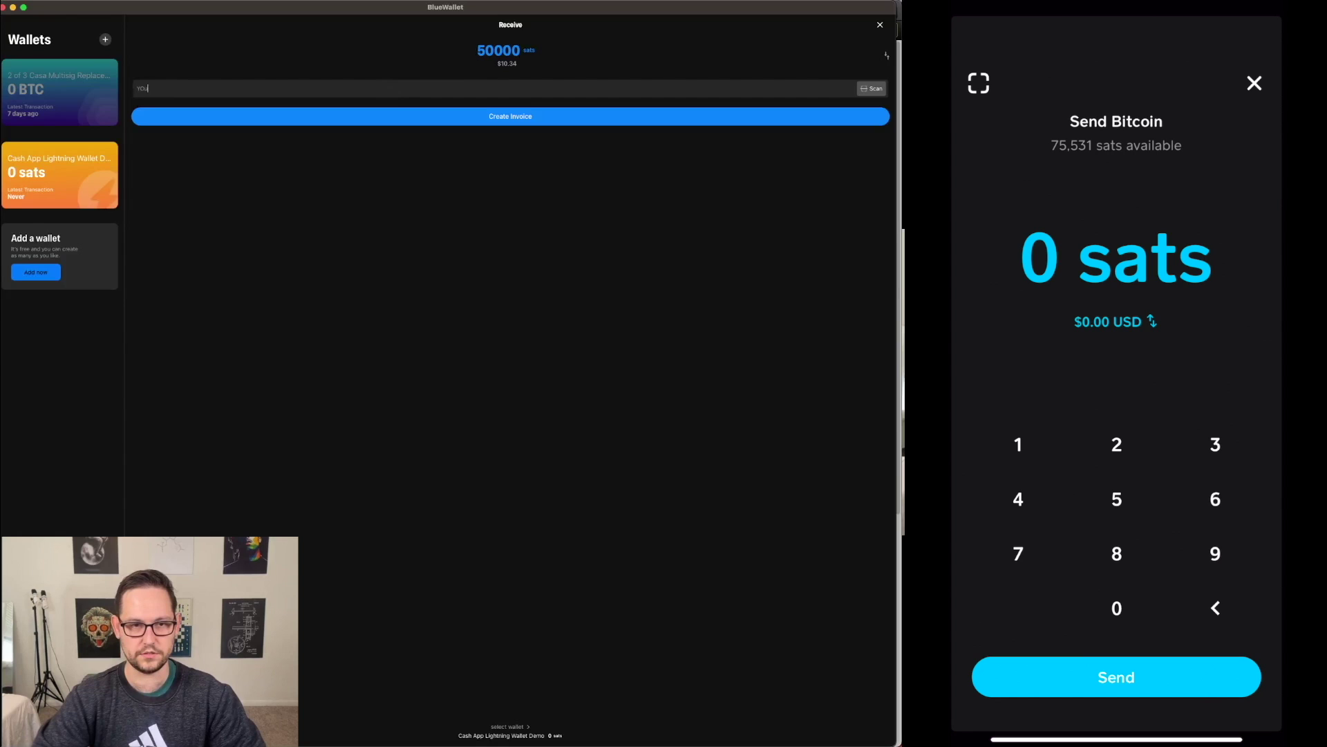
type("Cash app lightning demo")
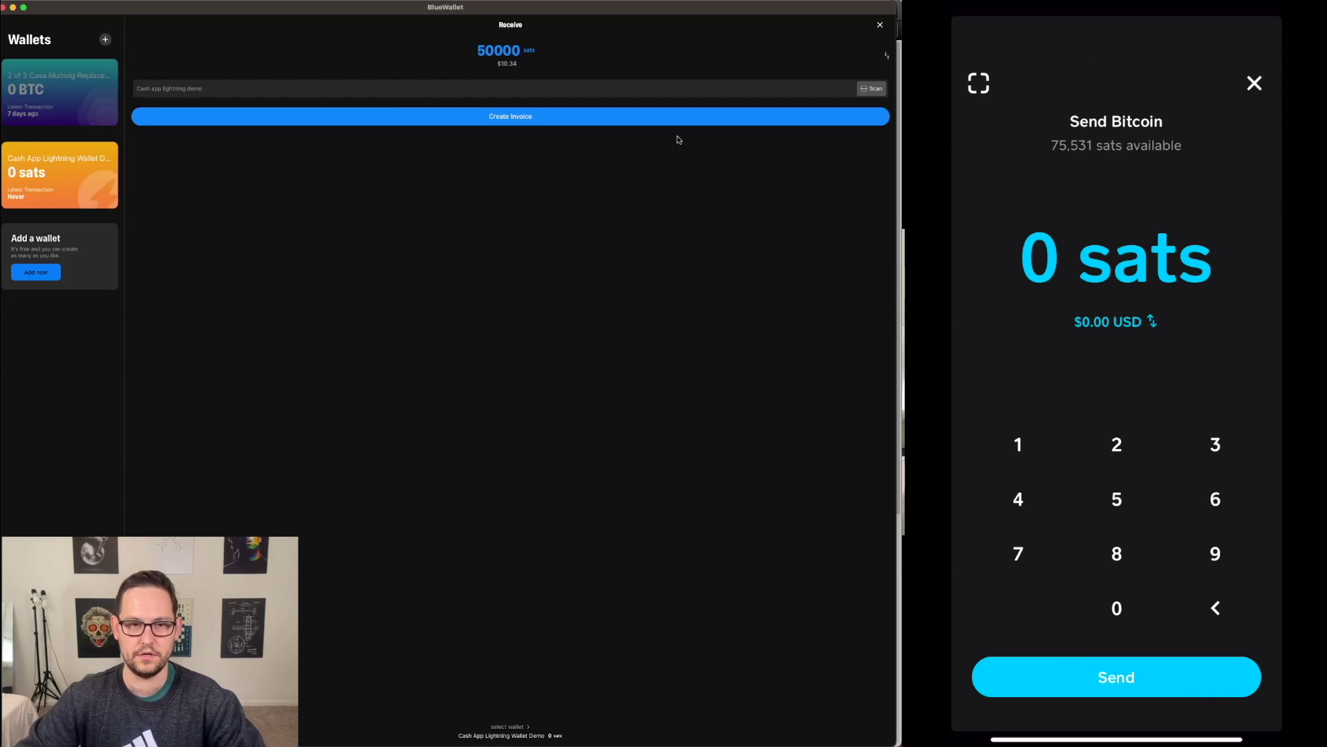
left_click(624, 122)
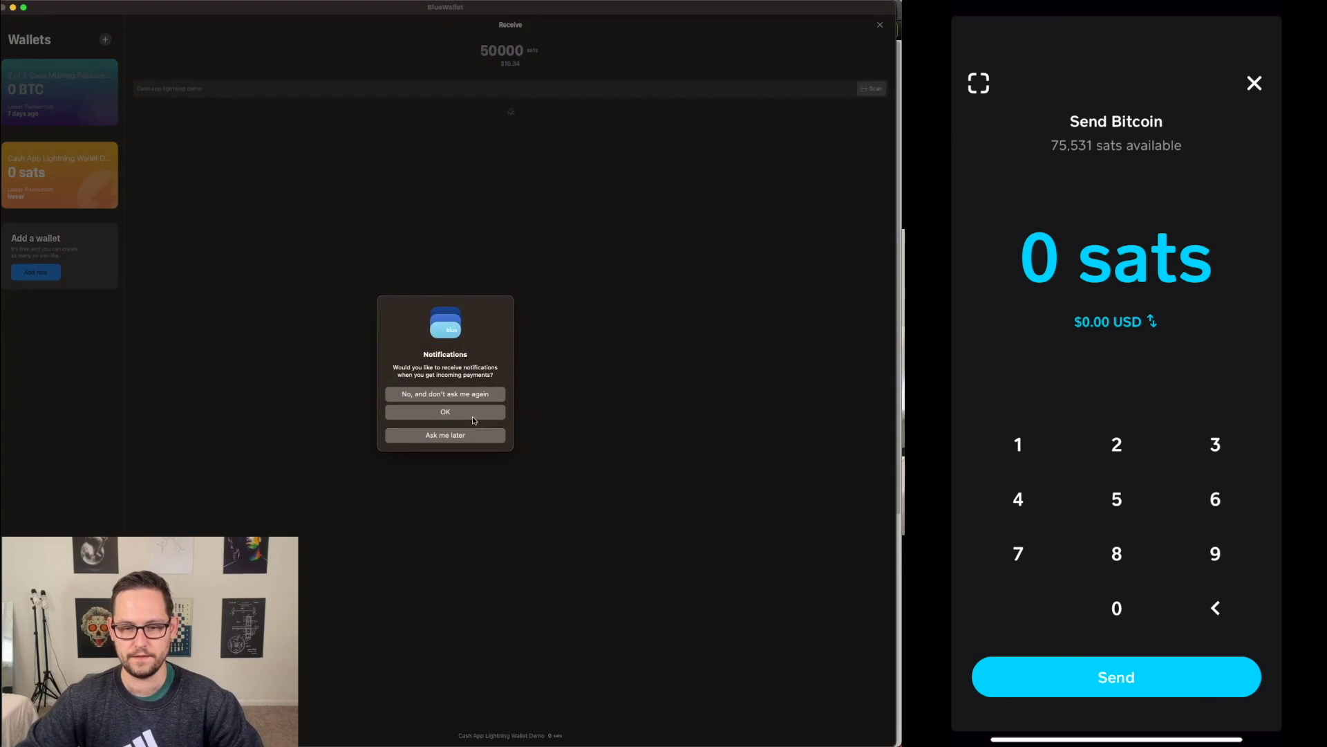
left_click(474, 416)
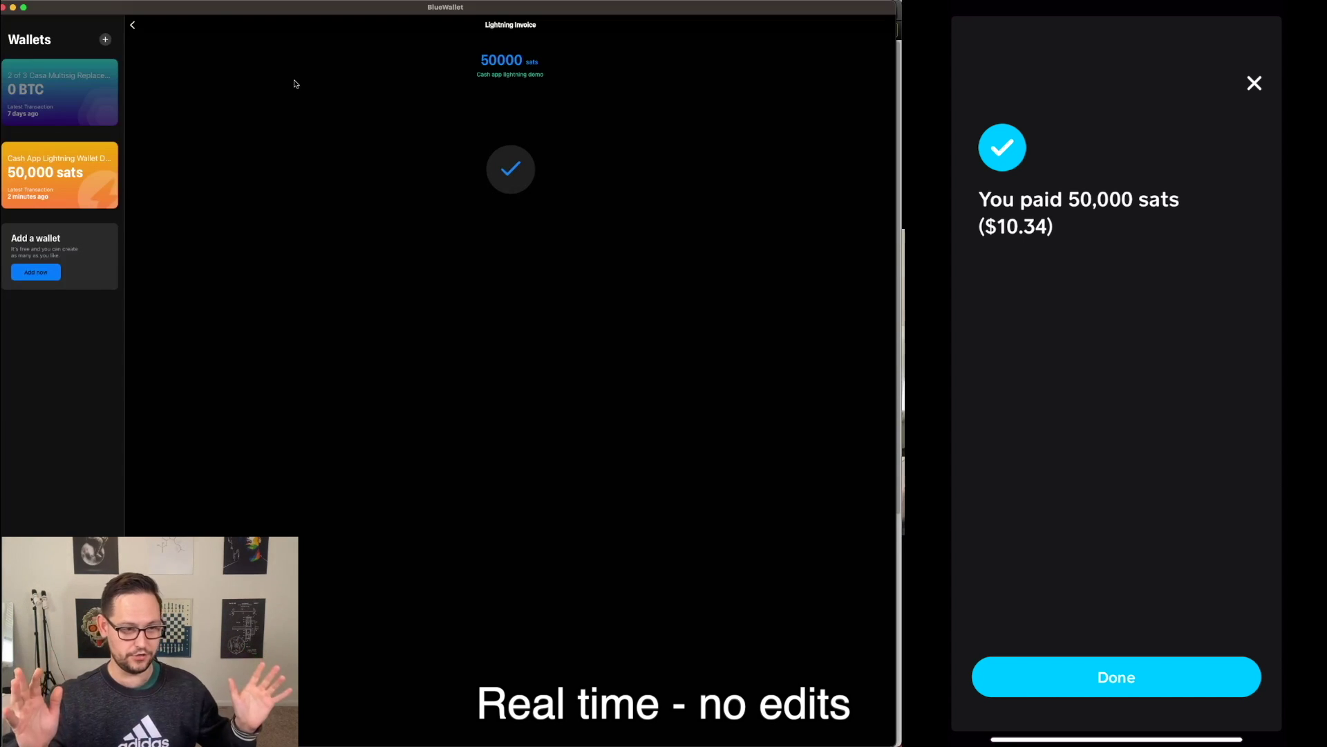
Step: Close Cash App's 50,000-sat payment confirmation and view the BlueWallet wallet's transactions
left_click(1061, 681)
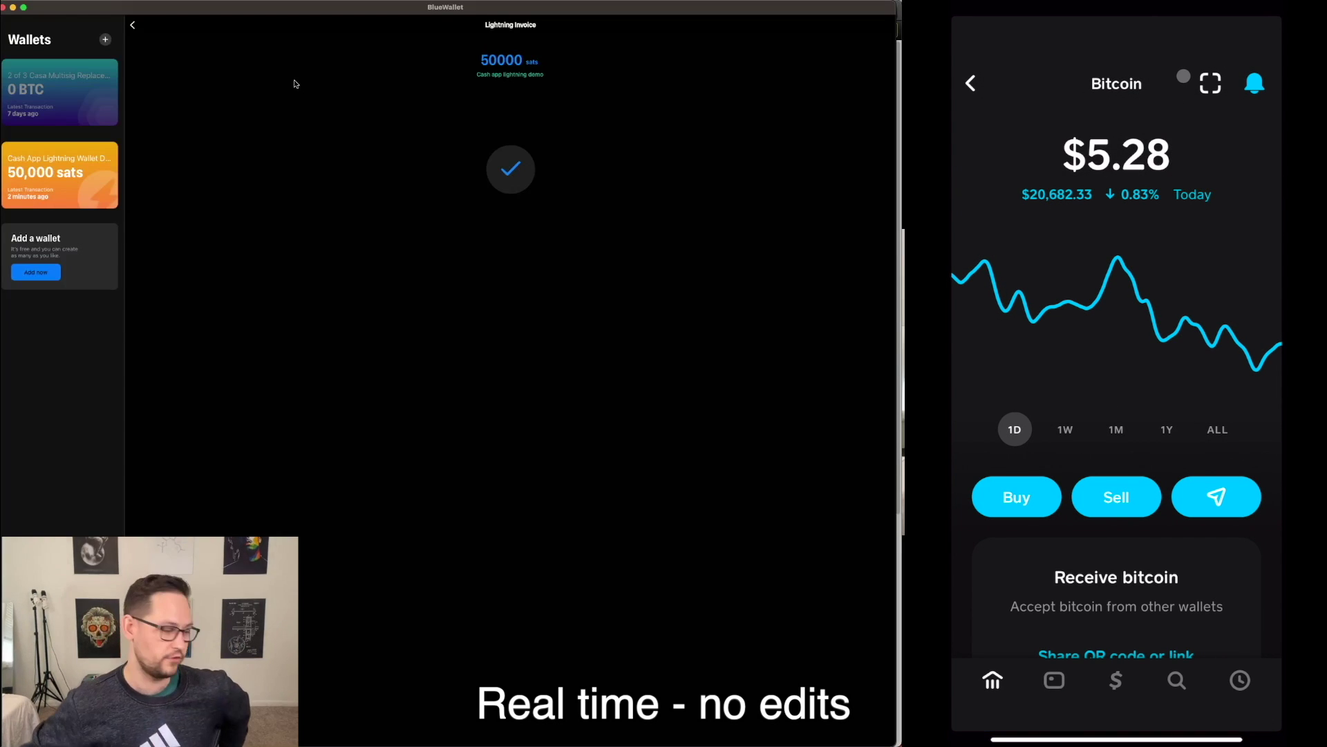
left_click(1217, 497)
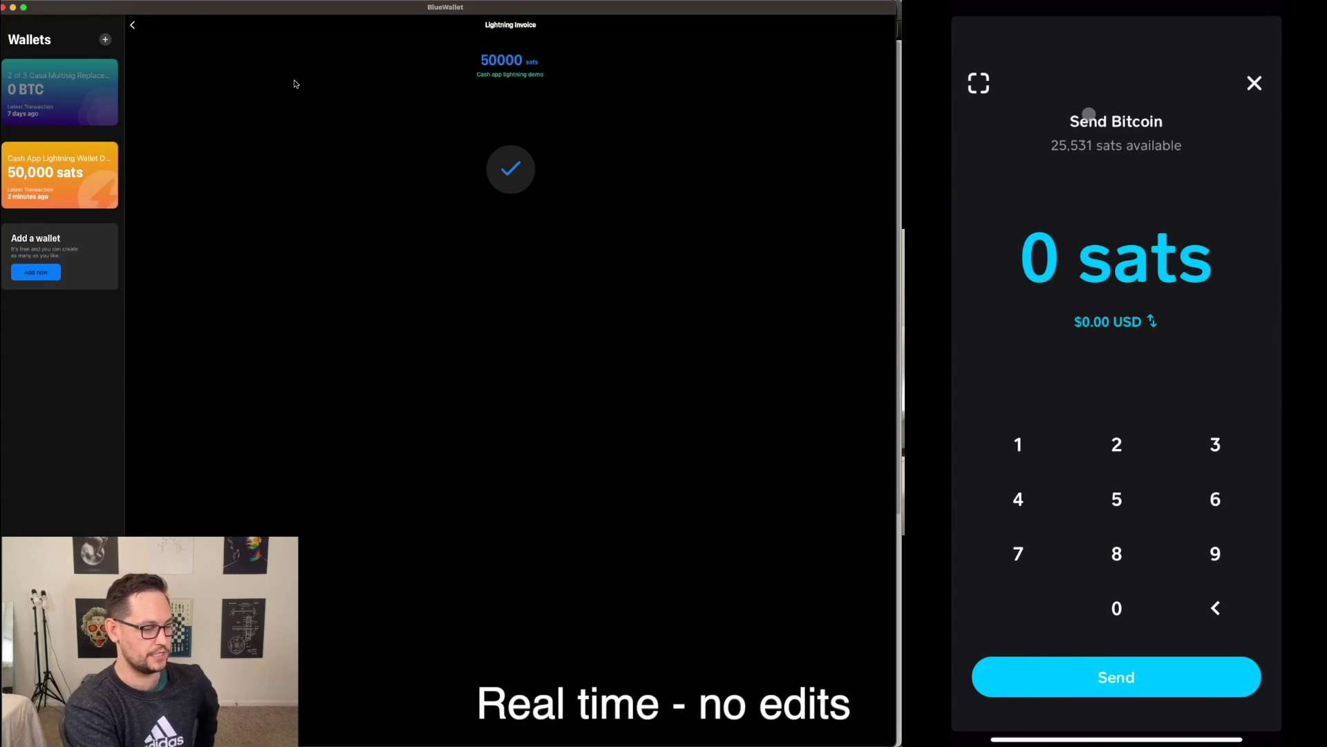
left_click(80, 162)
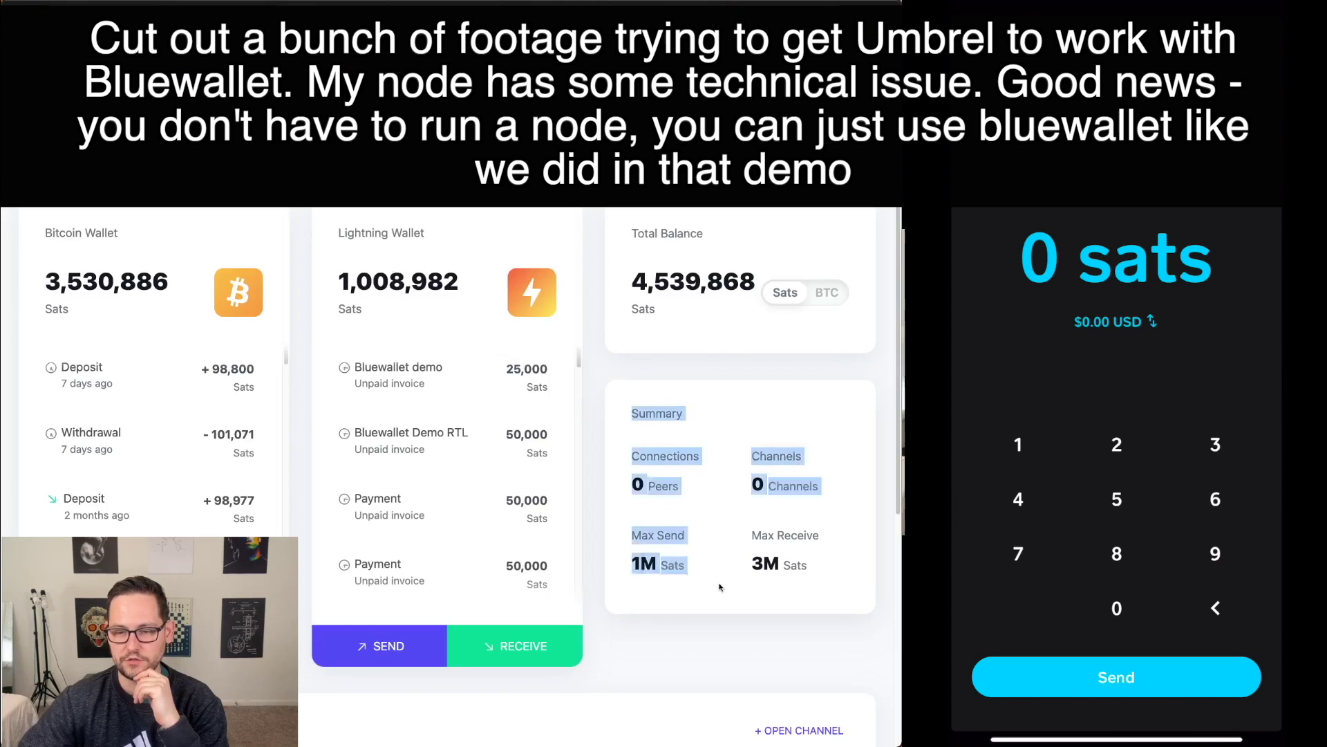
Step: Return to Umbrel's Lightning dashboard showing the unpaid Bluewallet demo invoices
left_click_drag(761, 471, 730, 459)
left_click(669, 437)
left_click_drag(626, 393, 781, 563)
left_click(781, 563)
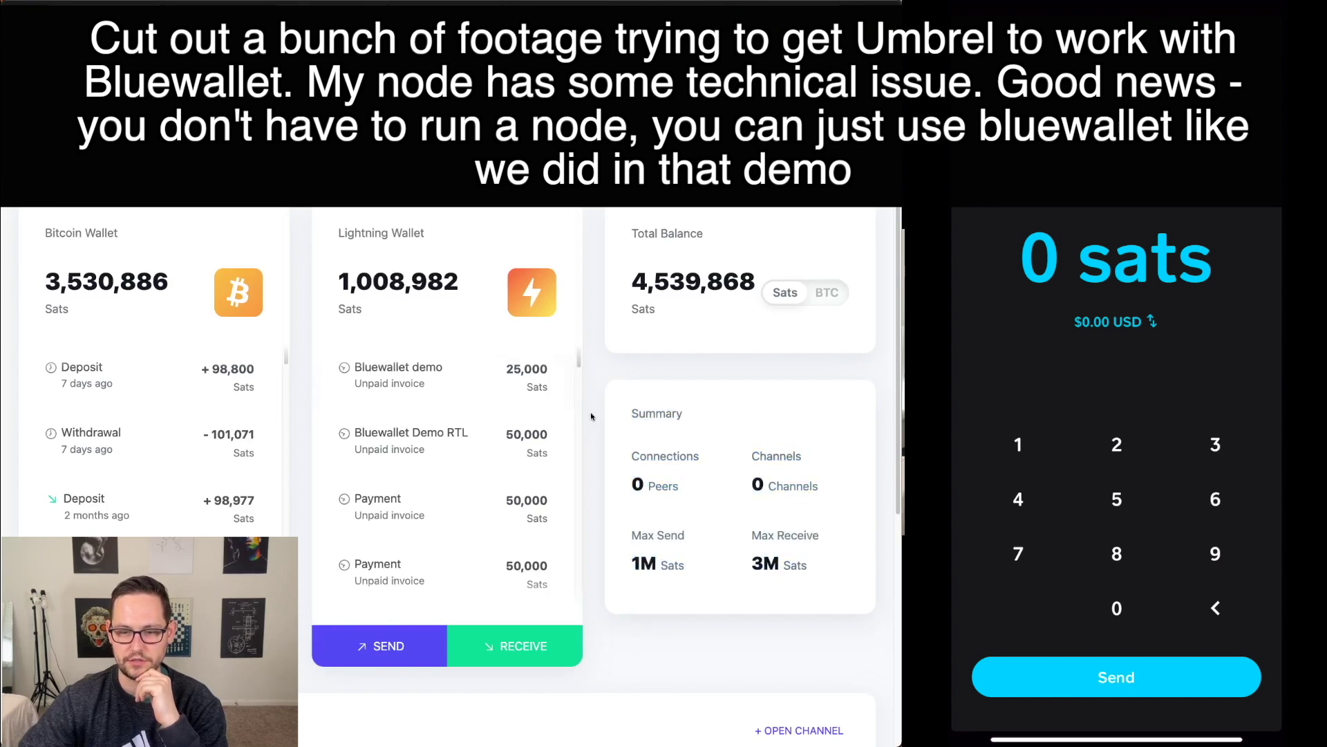
left_click_drag(624, 382, 823, 487)
left_click_drag(750, 450, 824, 574)
left_click_drag(631, 509, 853, 498)
left_click(854, 498)
mouse_move(630, 413)
left_mouse_down()
mouse_move(415, 422)
mouse_move(774, 487)
mouse_move(685, 415)
mouse_move(739, 482)
mouse_move(826, 495)
mouse_move(608, 408)
left_mouse_up()
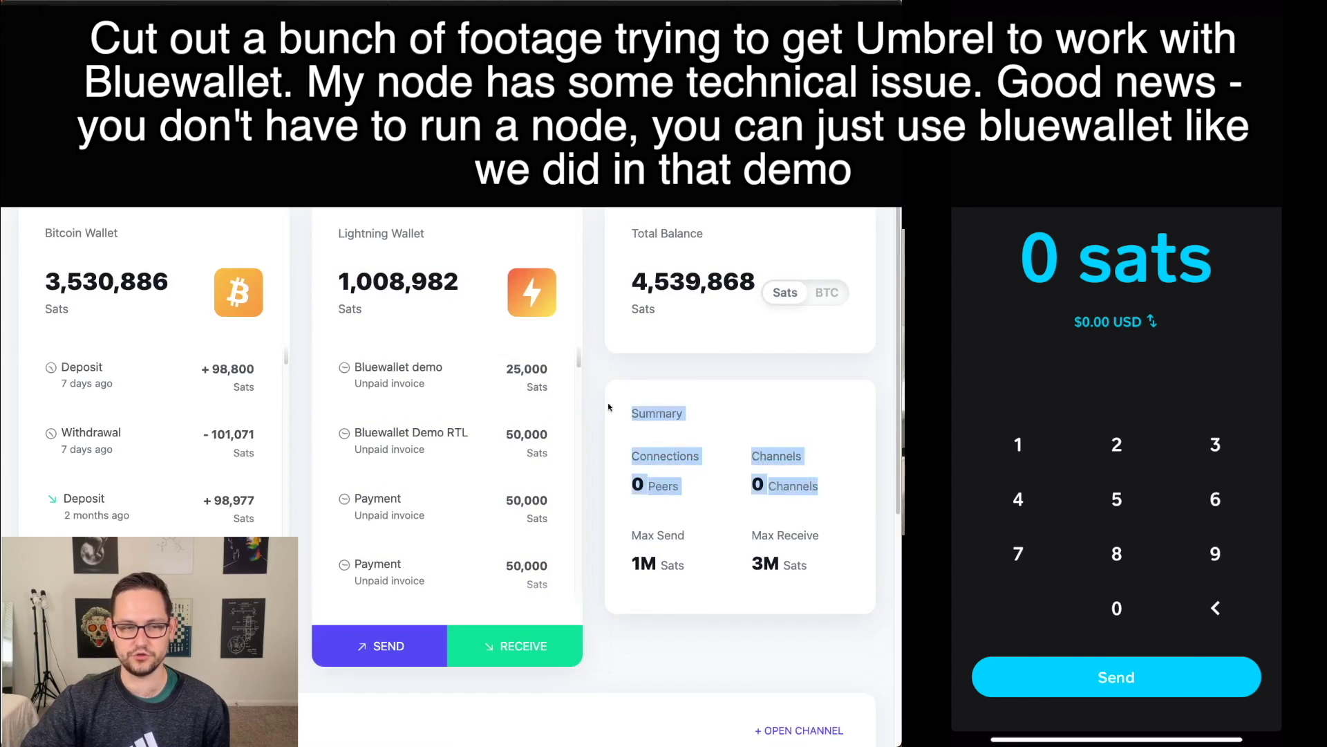
left_click(608, 408)
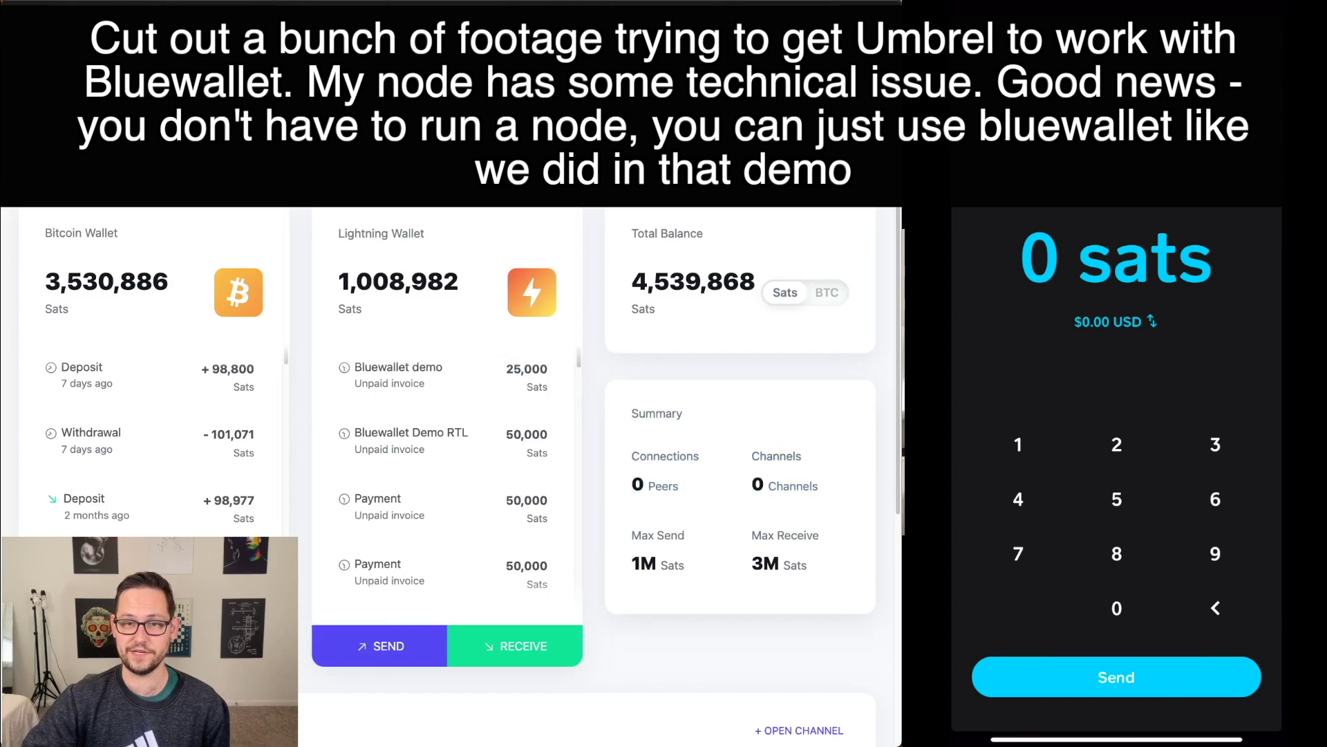
key("ctrl+Right")
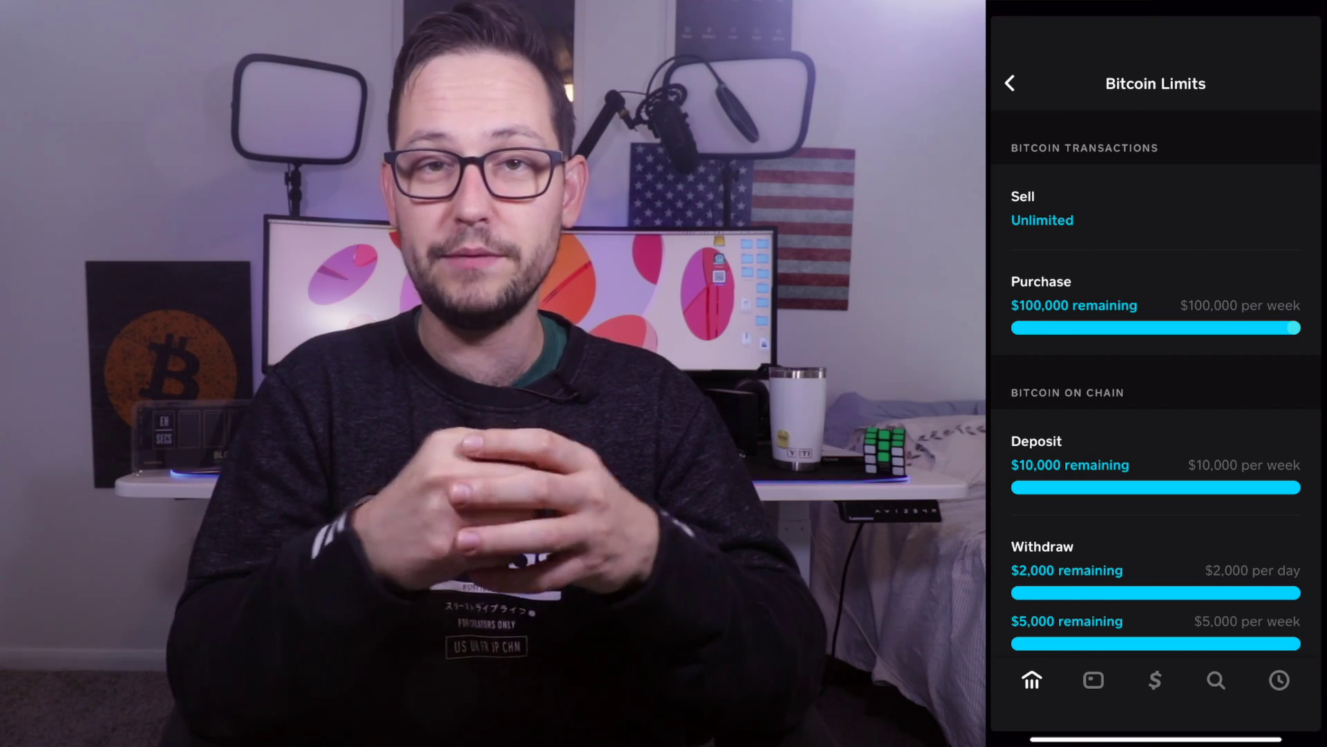
scroll(1229, 331, "down", 1)
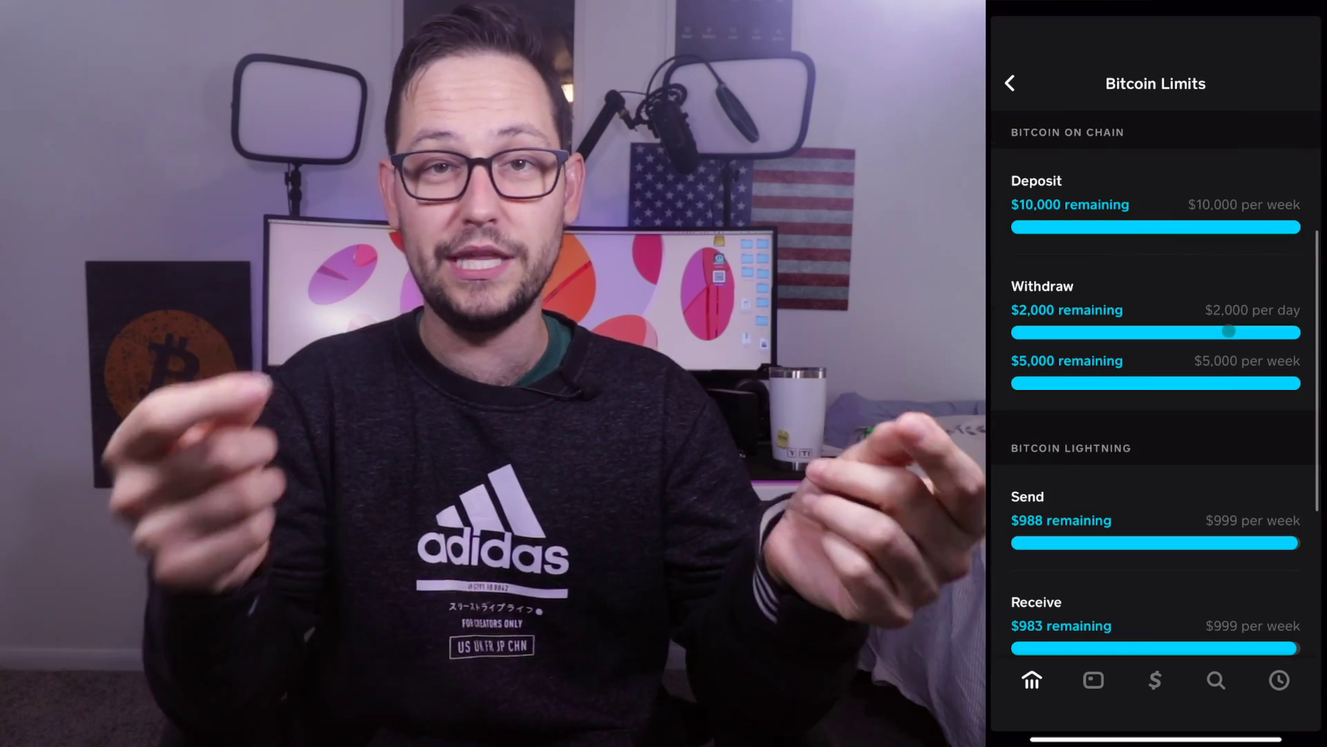
scroll(1229, 330, "down", 3)
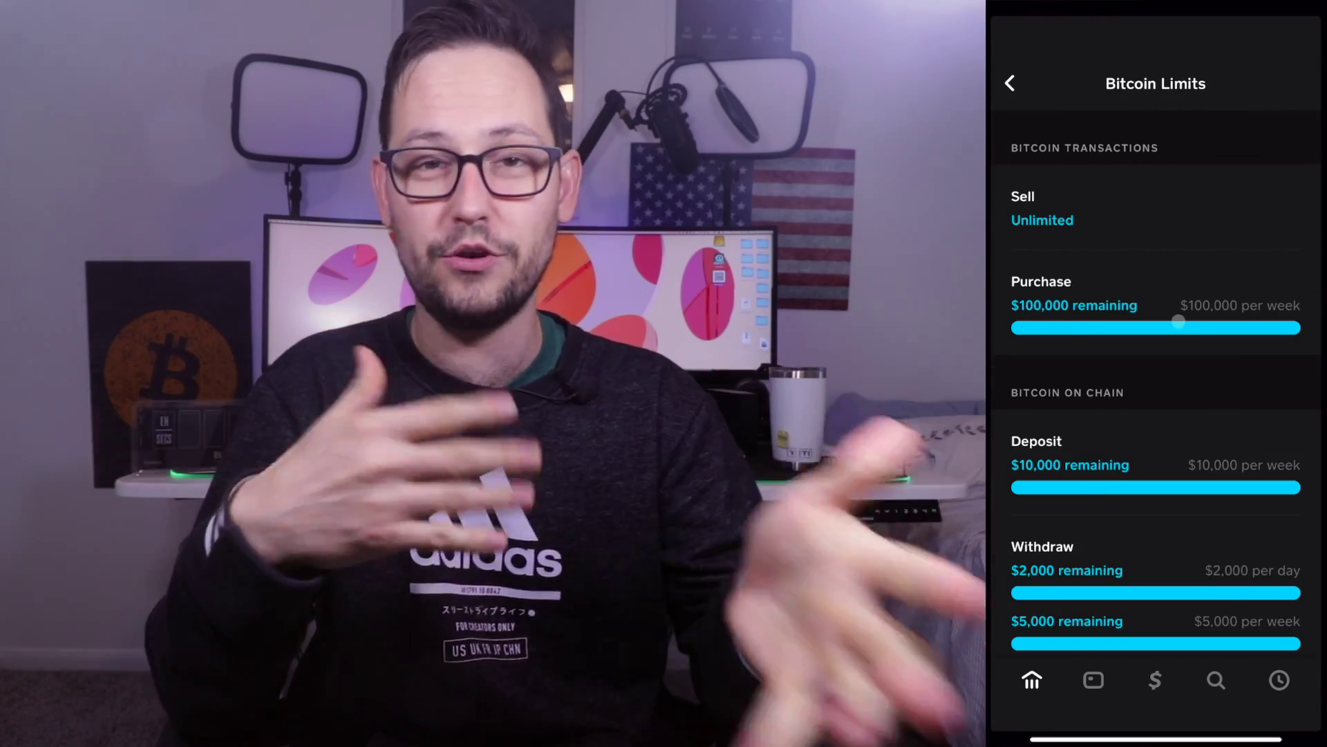
scroll(1229, 331, "down", 4)
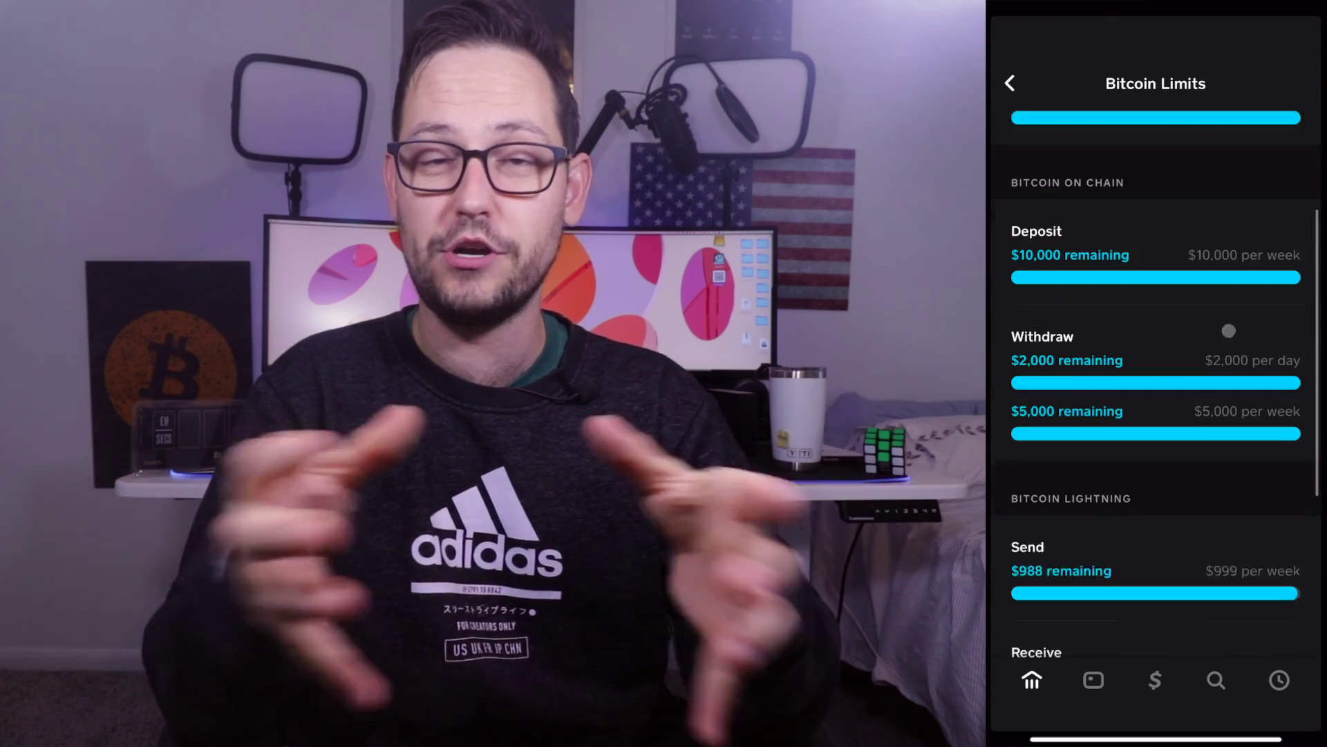
scroll(1229, 330, "down", 3)
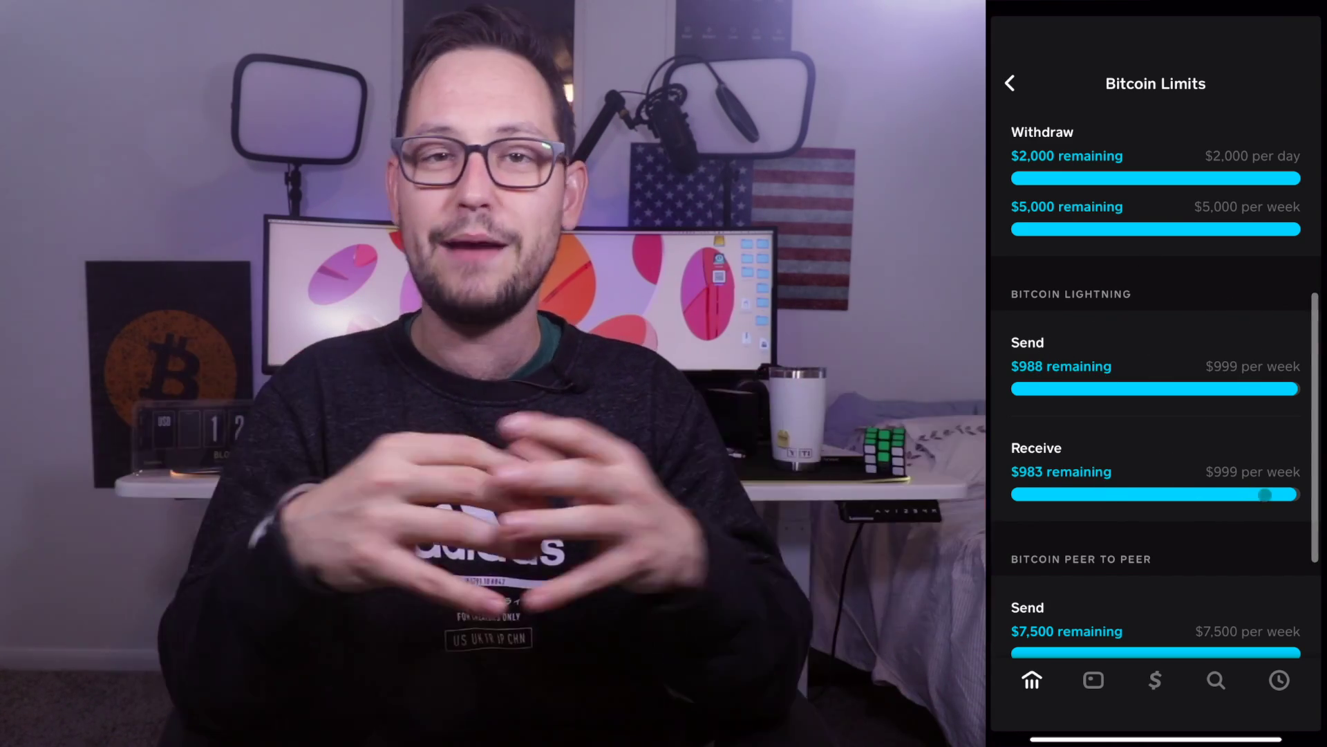
scroll(1264, 495, "down", 3)
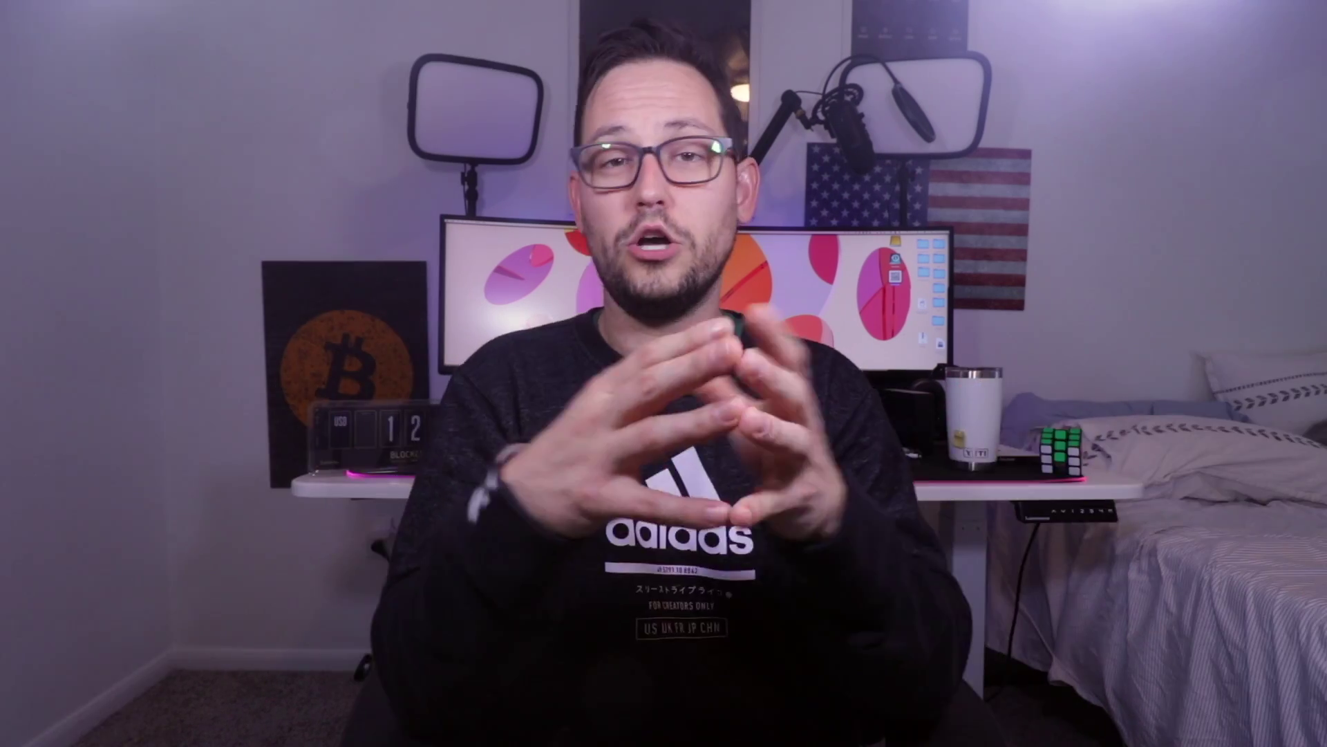